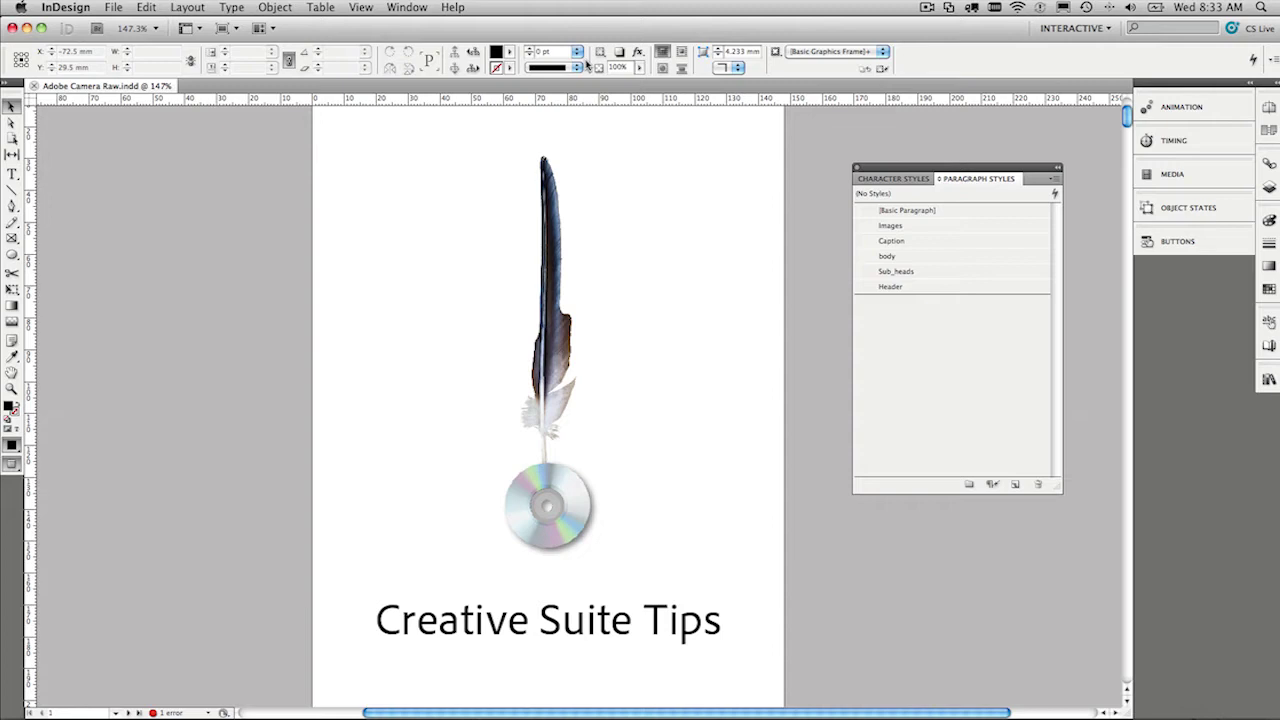
Drag the Character/Paragraph Styles panel group up and left, clear of the cover page.
left_click_drag(961, 168, 896, 120)
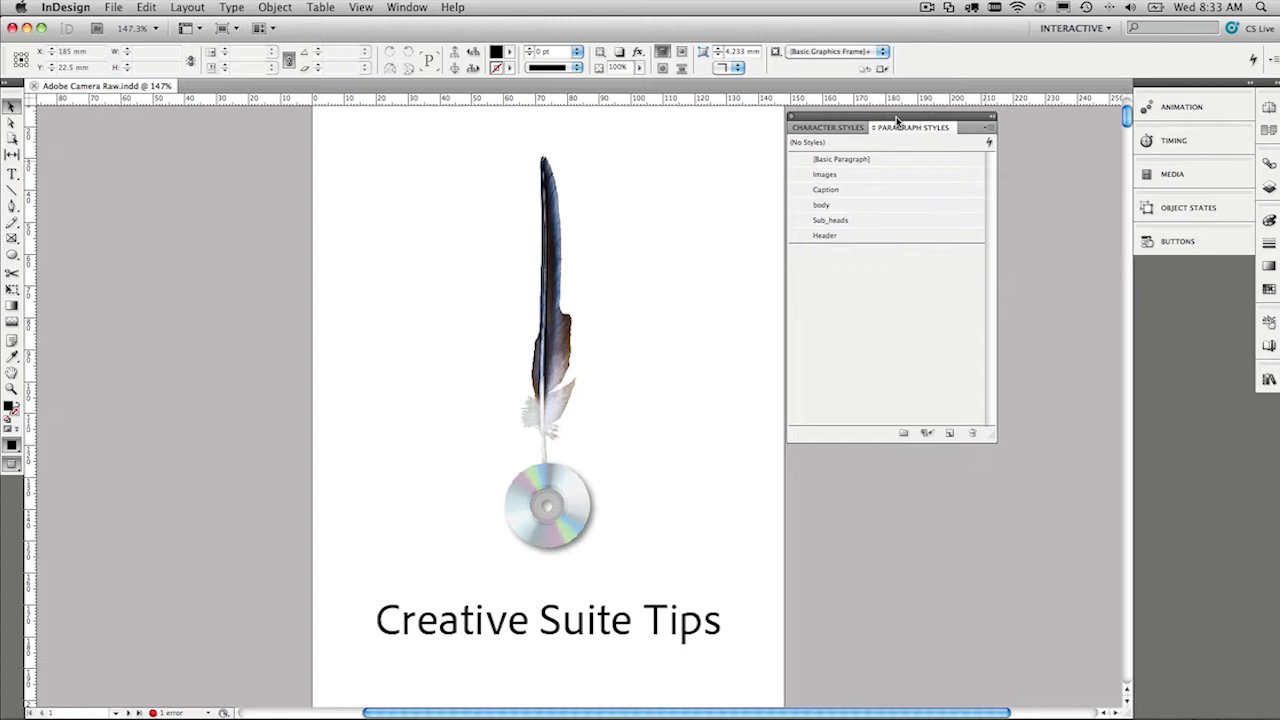
Float the Pages panel, jump to page 3, and move the panel aside.
left_click(1268, 107)
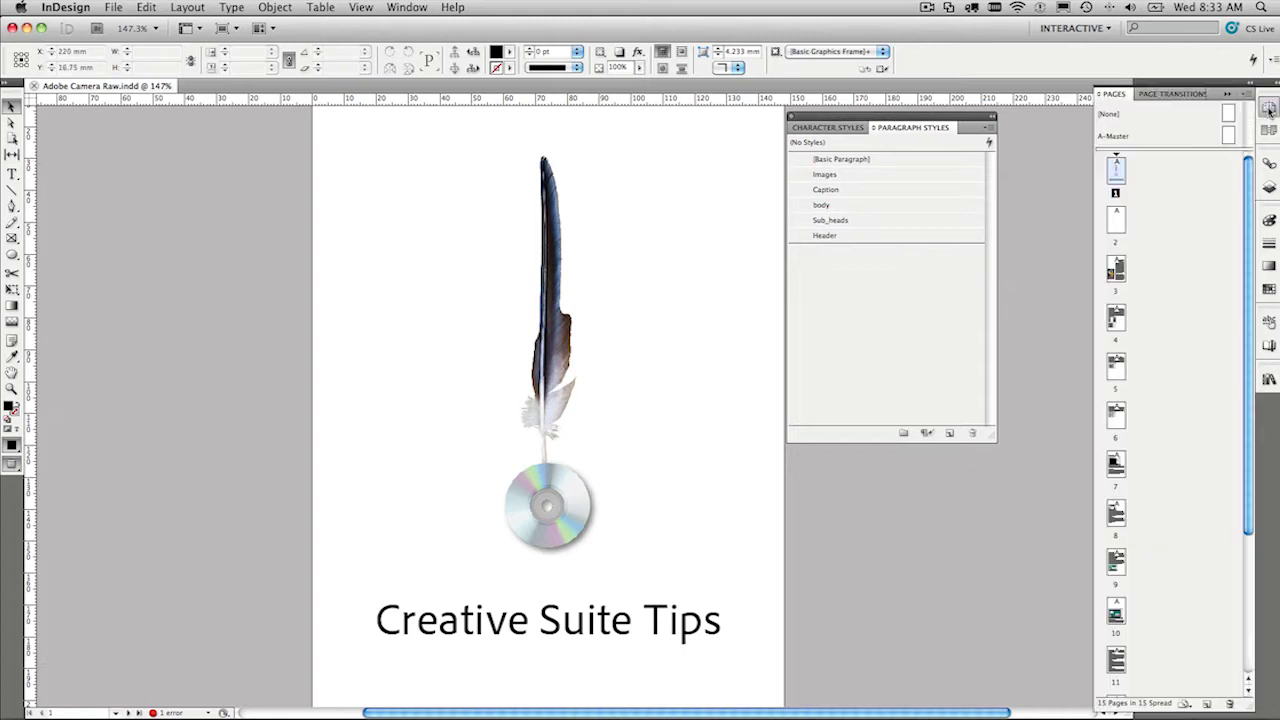
left_click_drag(1126, 101, 634, 97)
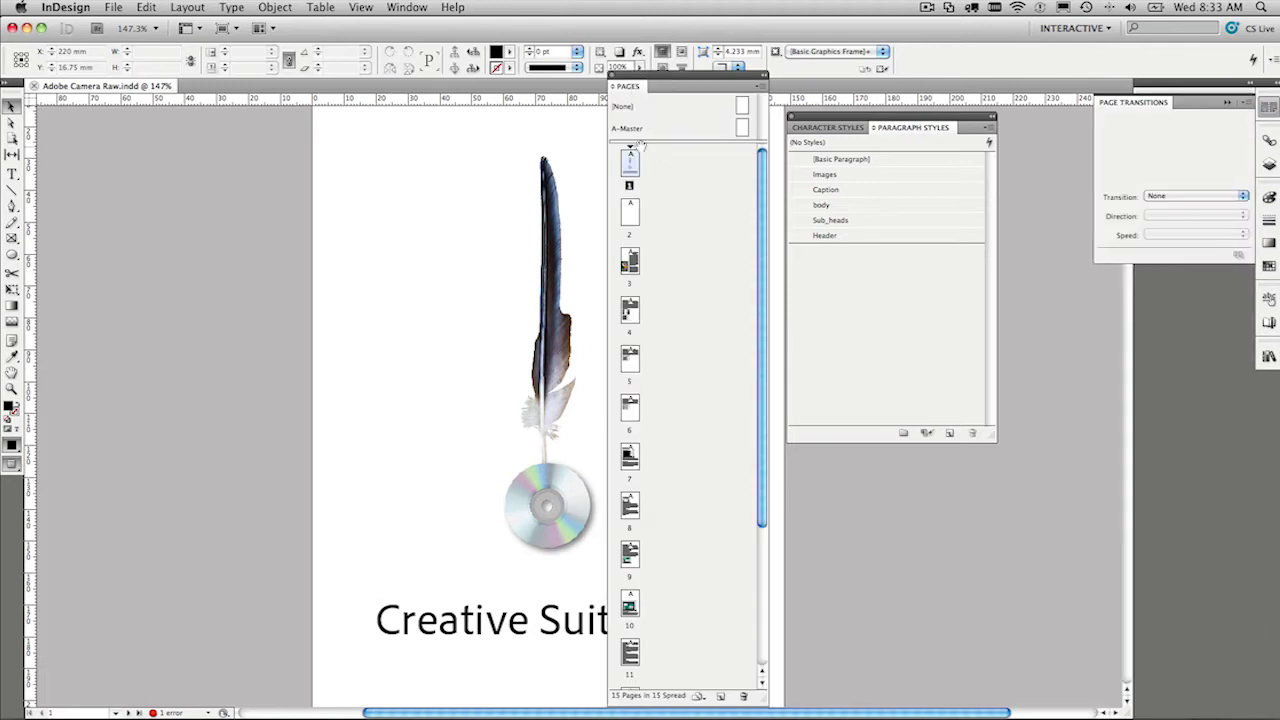
left_click_drag(765, 190, 778, 338)
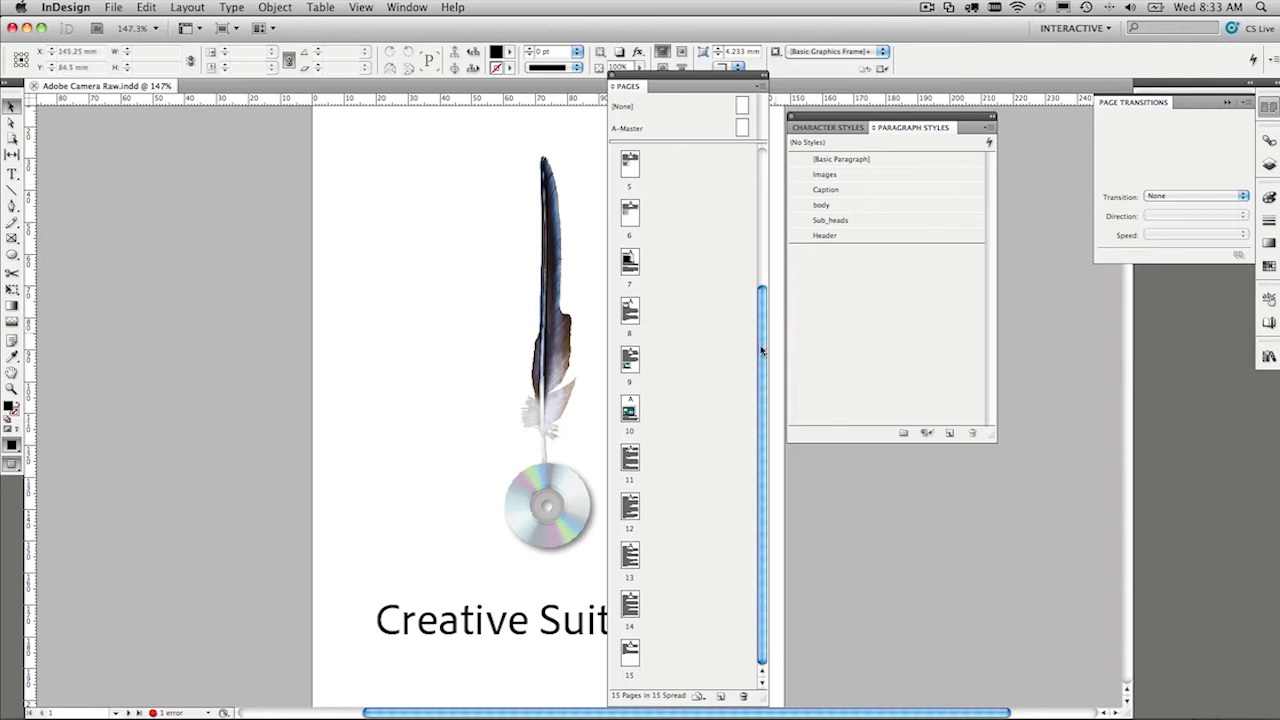
scroll(740, 277, "up", 5)
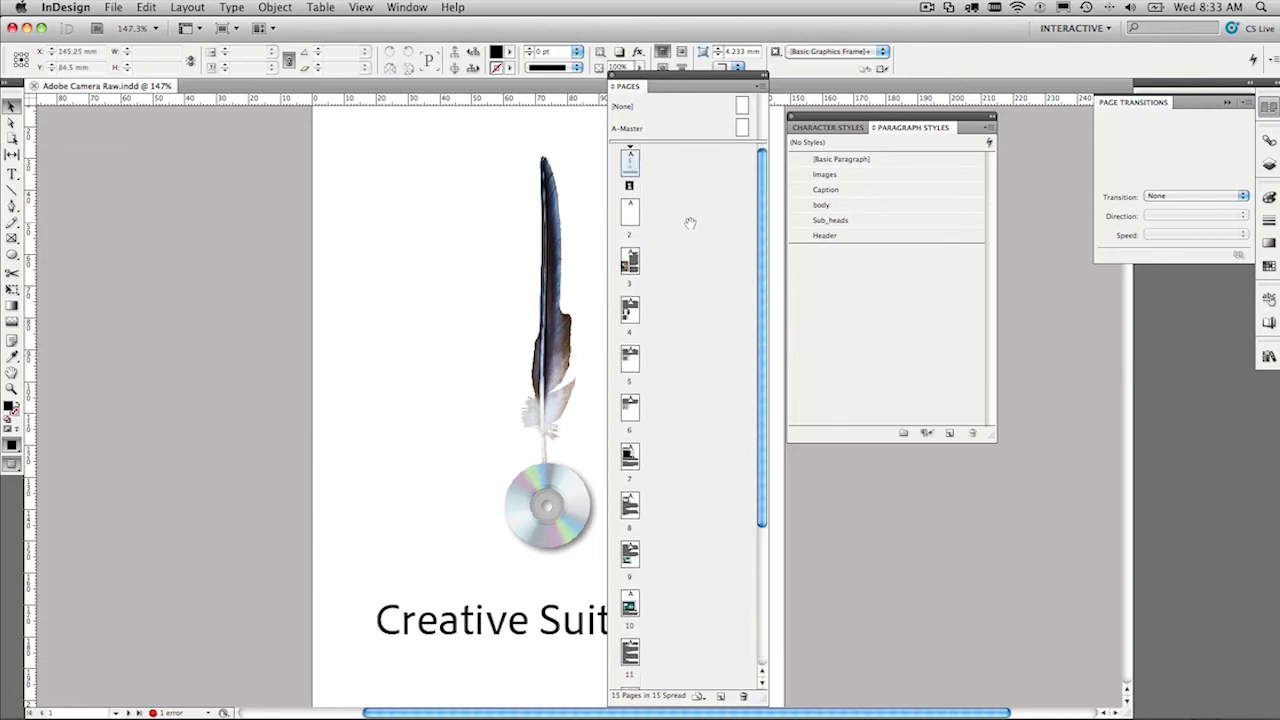
double_click(634, 262)
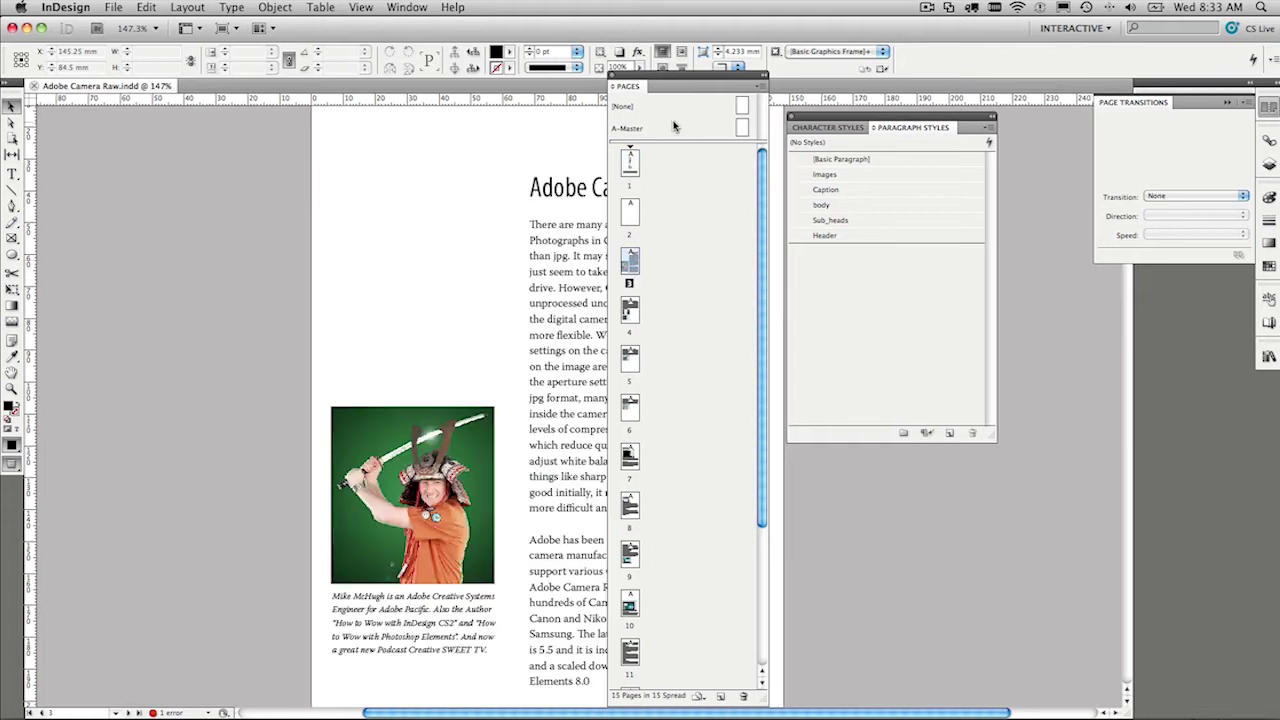
left_click_drag(666, 76, 841, 89)
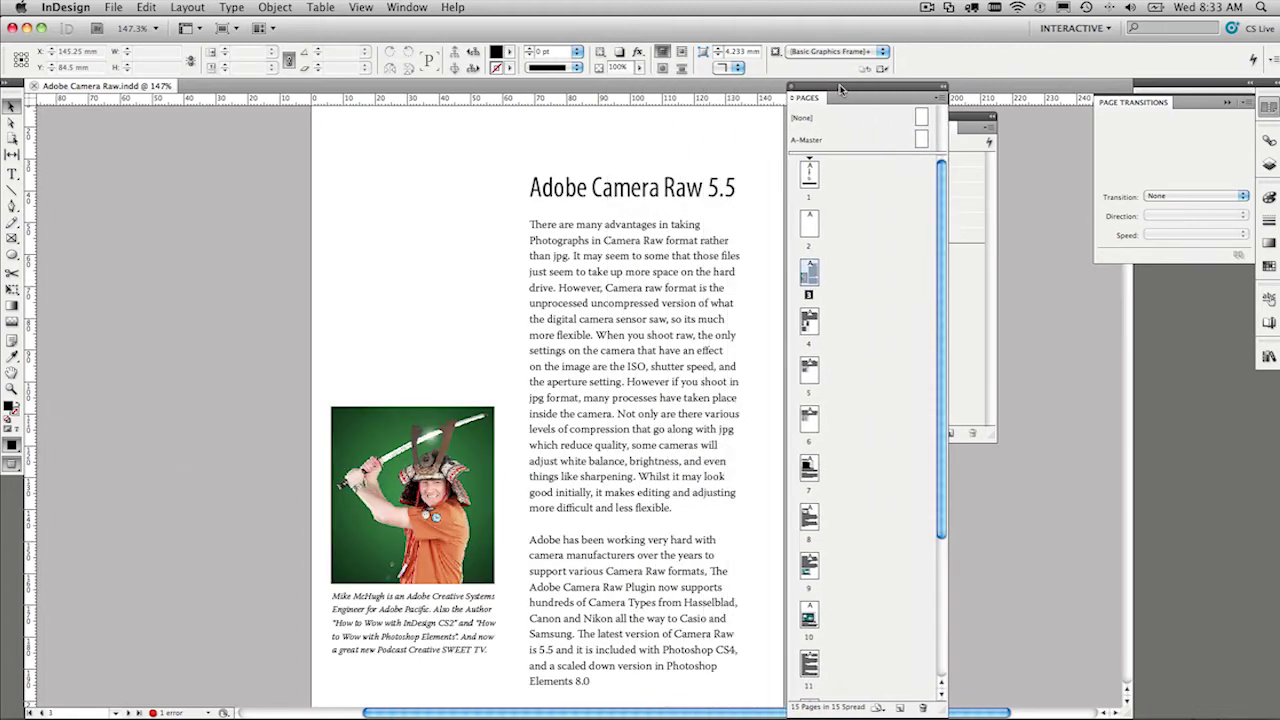
Select page 3's body frame, then view pages 4, 5 and 8 (Create Url Hyperlinks).
left_click(576, 206)
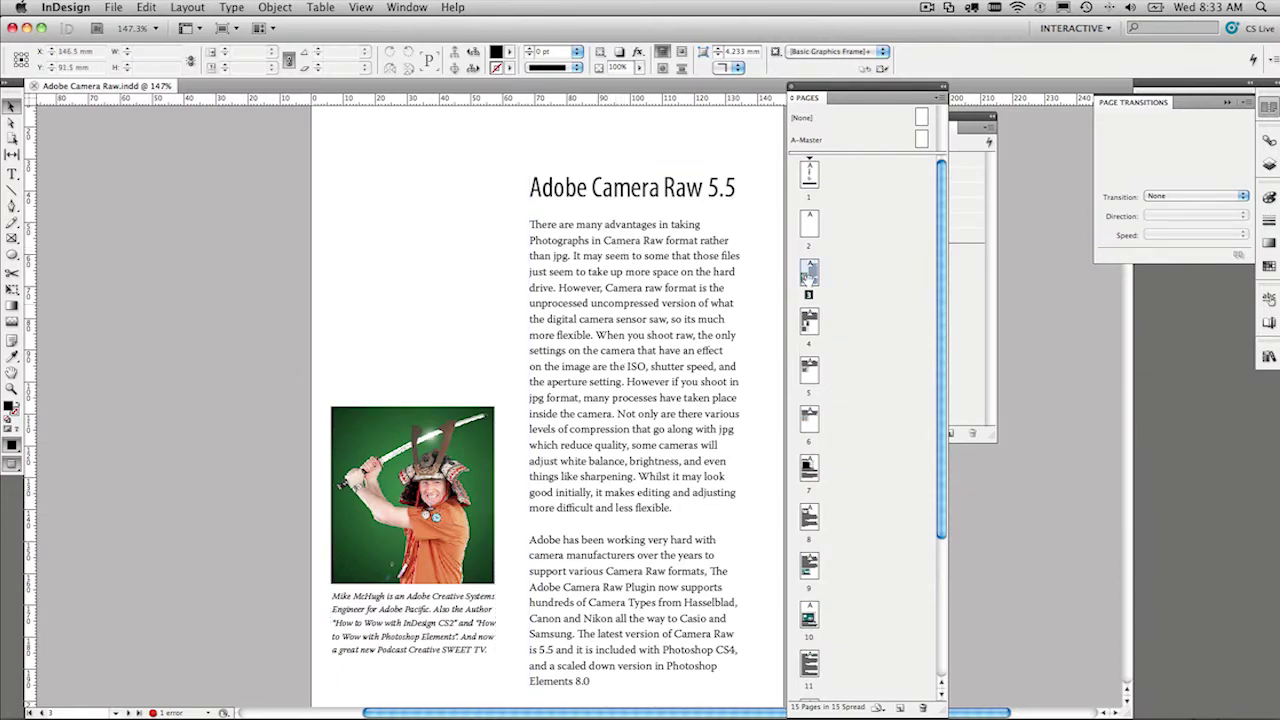
double_click(811, 333)
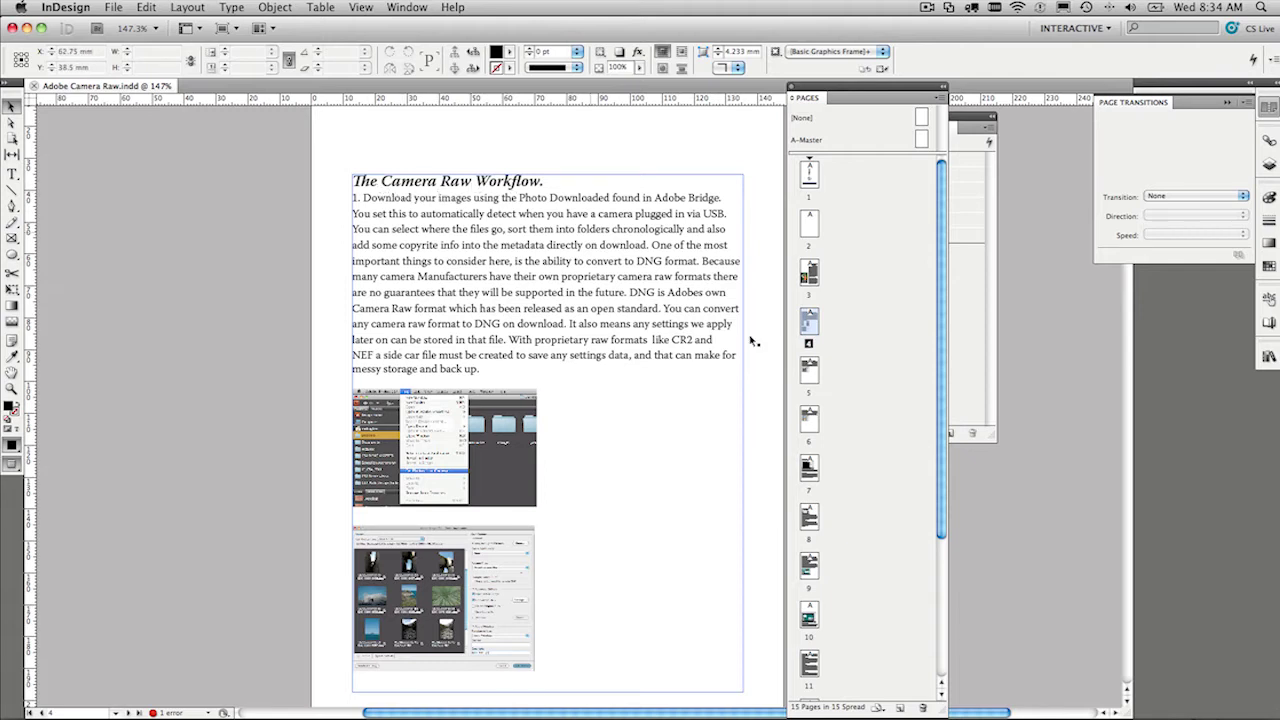
double_click(809, 370)
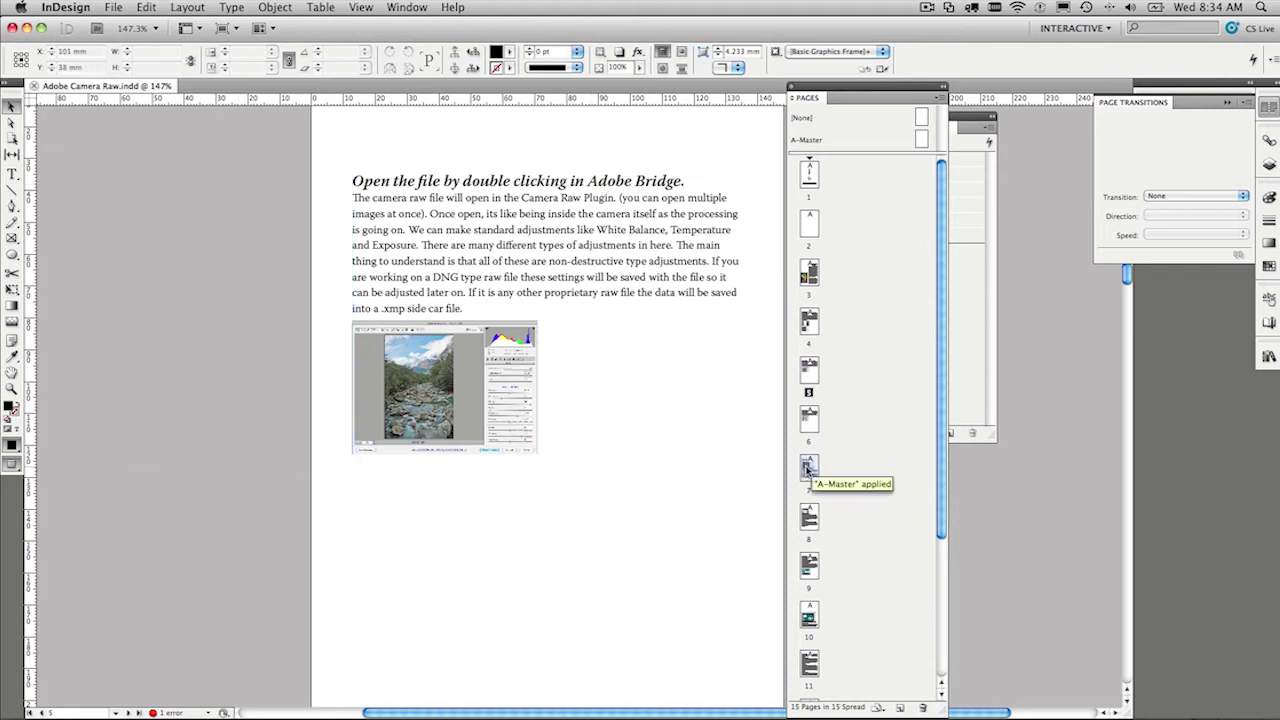
double_click(809, 512)
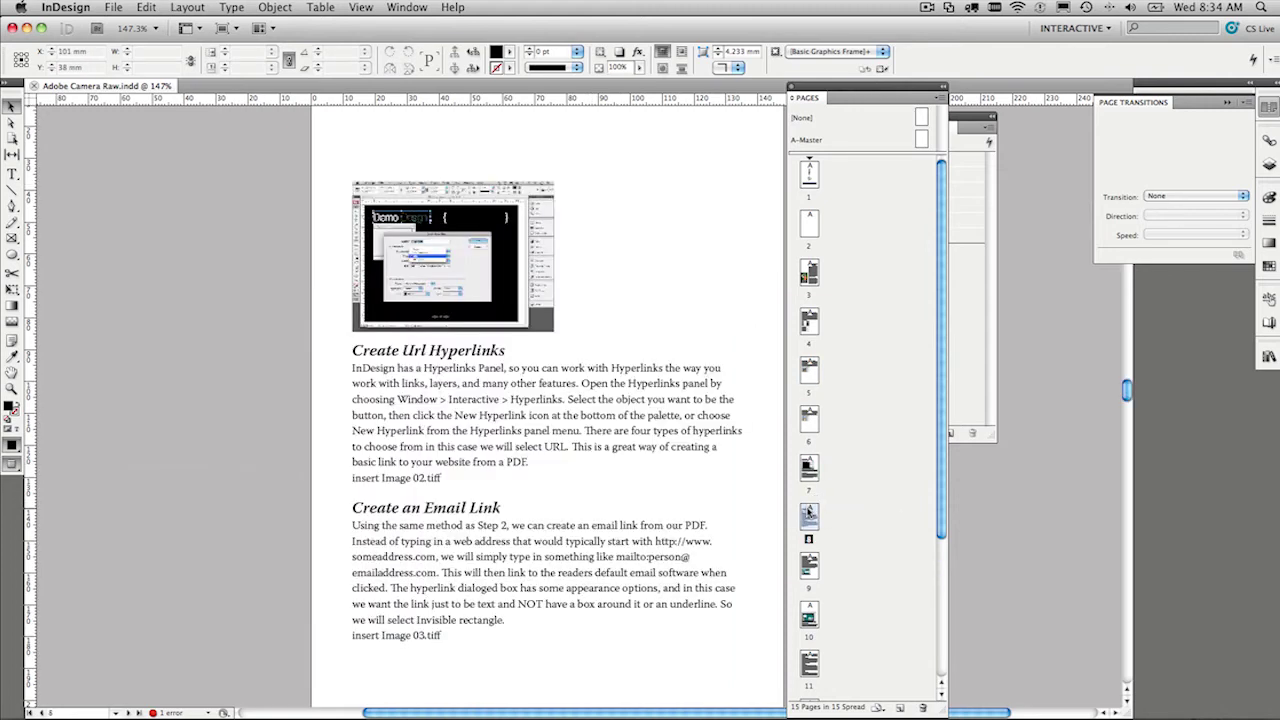
Move page 8 ahead of page 7, redock the Pages panel, and reposition the Styles panel.
left_click_drag(810, 530, 812, 483)
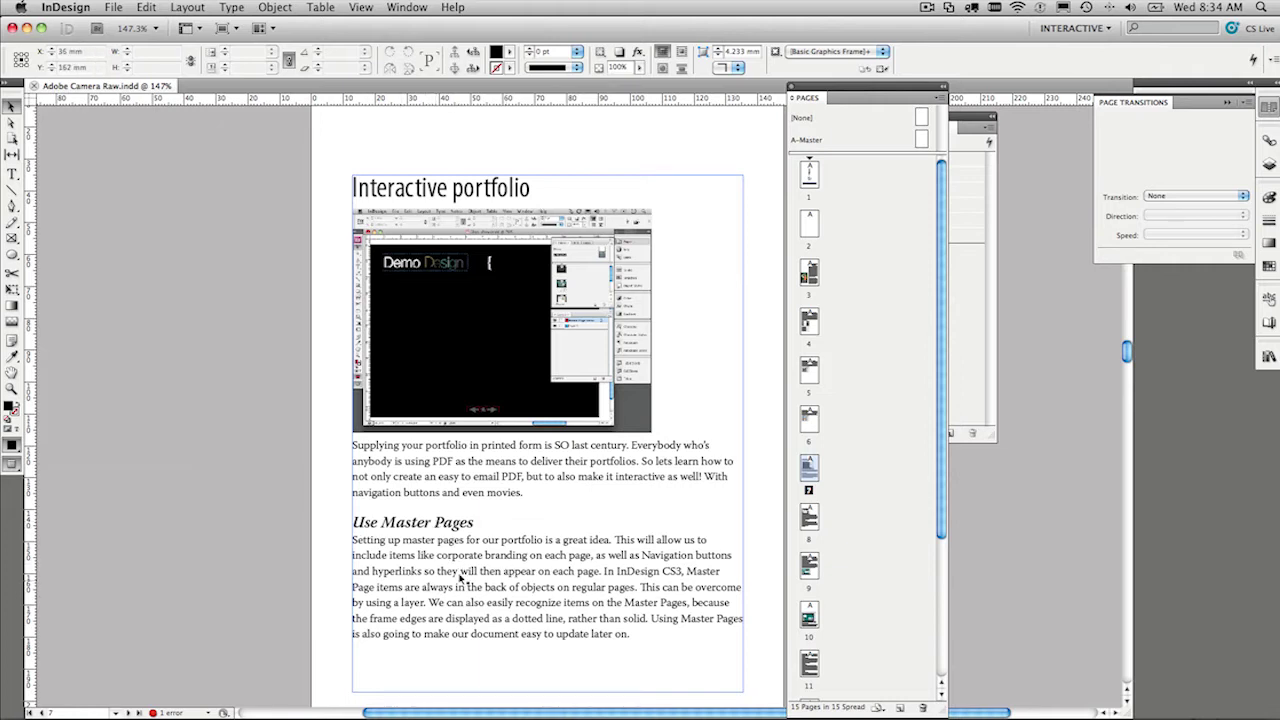
left_click_drag(803, 100, 1180, 98)
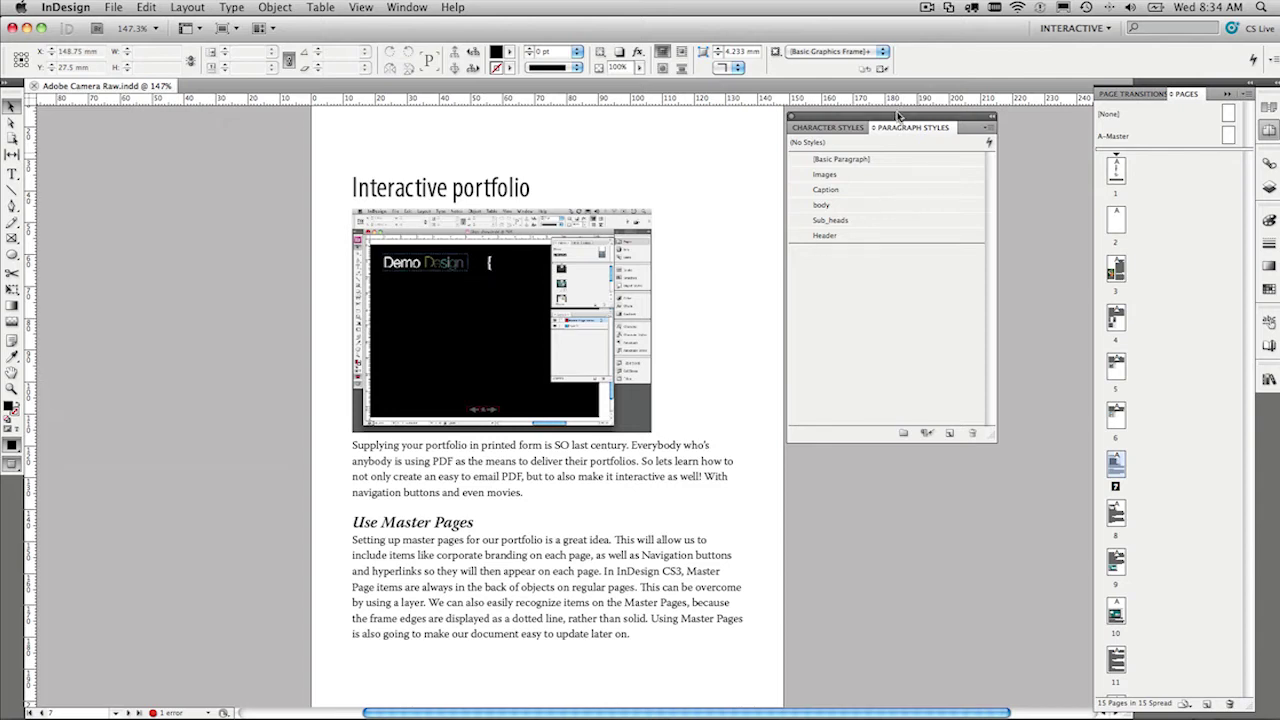
left_click_drag(896, 118, 826, 143)
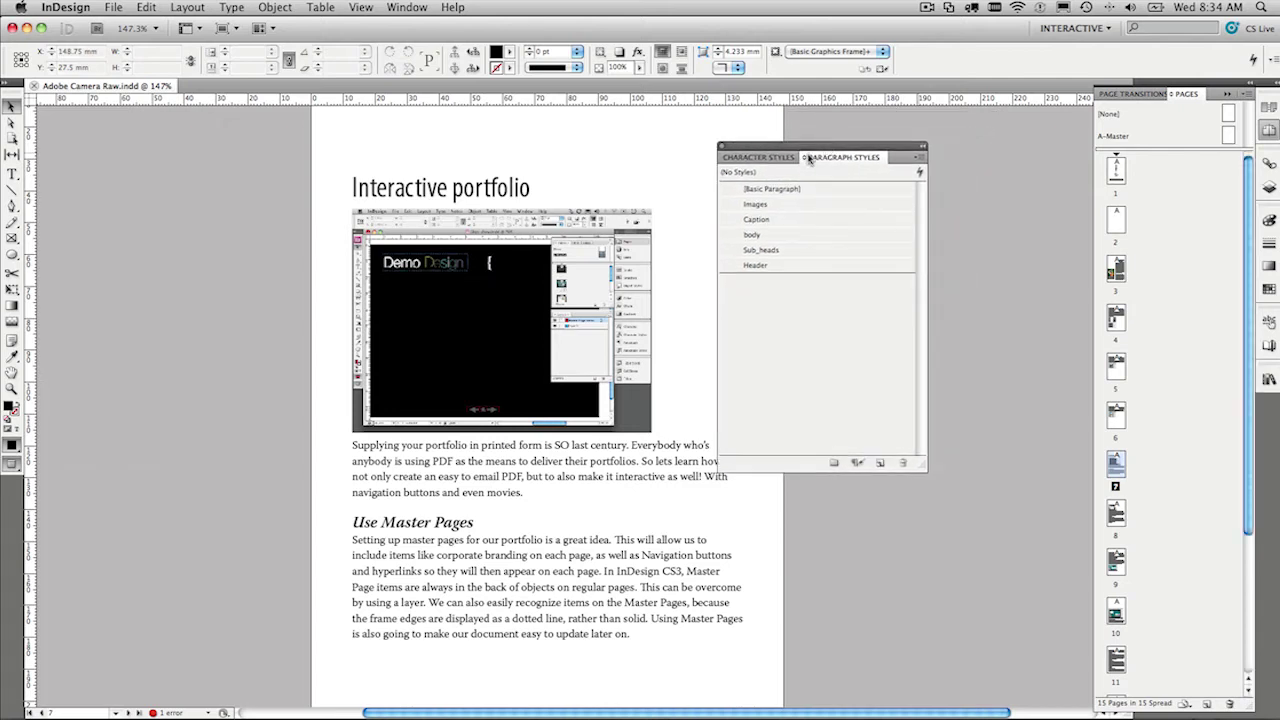
Select the Interactive portfolio heading and Use Master Pages text to check their Header and Sub_heads styles.
double_click(455, 187)
left_click_drag(455, 187, 405, 189)
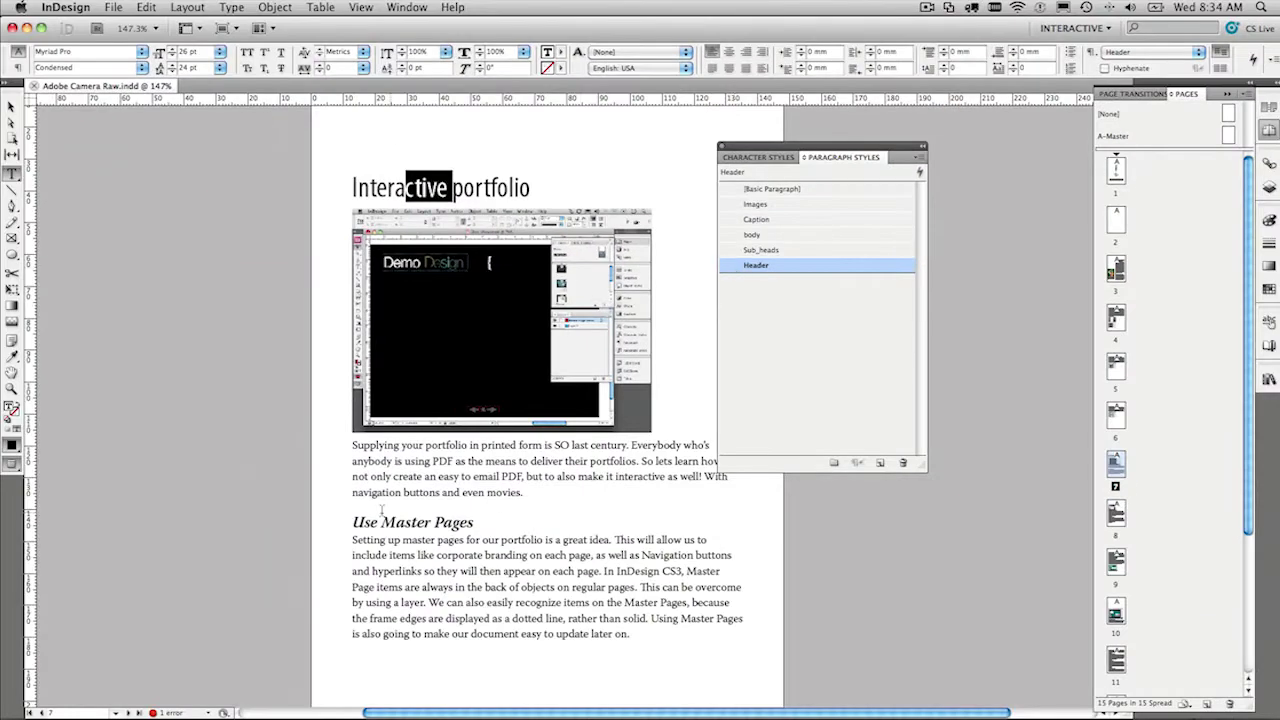
left_click_drag(381, 521, 416, 522)
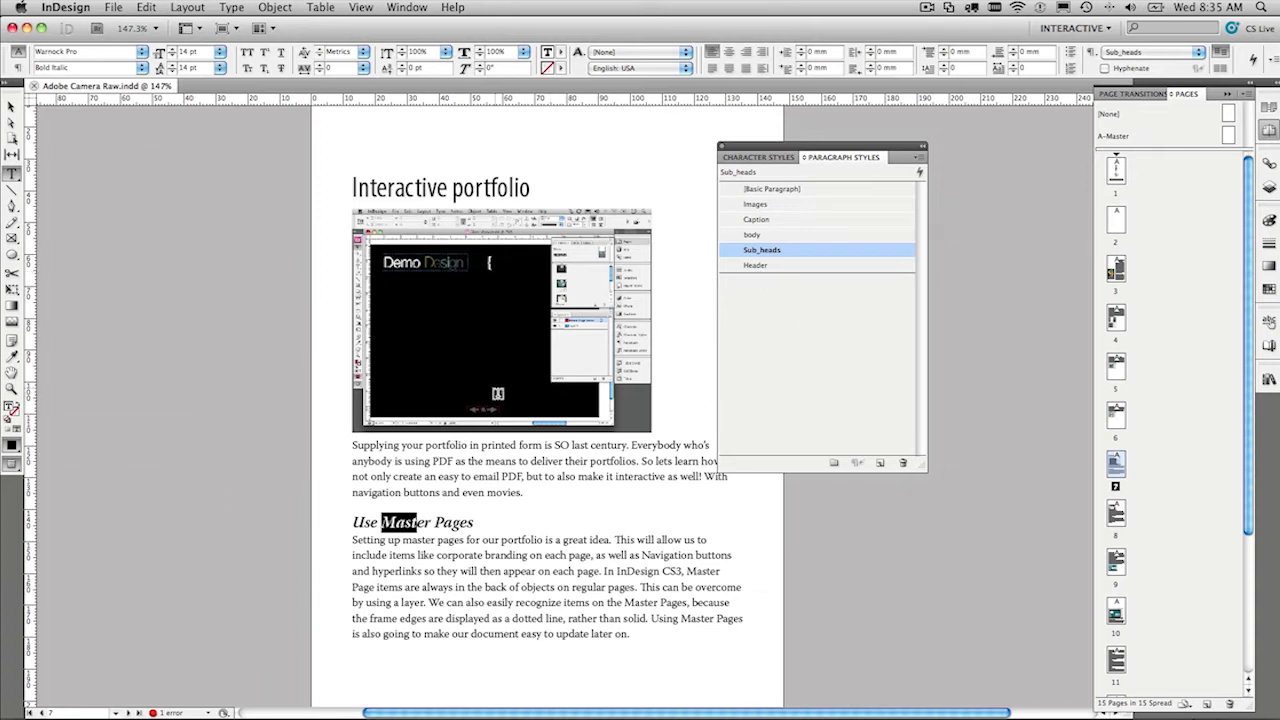
Go via the cover page to blank page 2, move the Styles panel, and deselect text.
left_click(1118, 172)
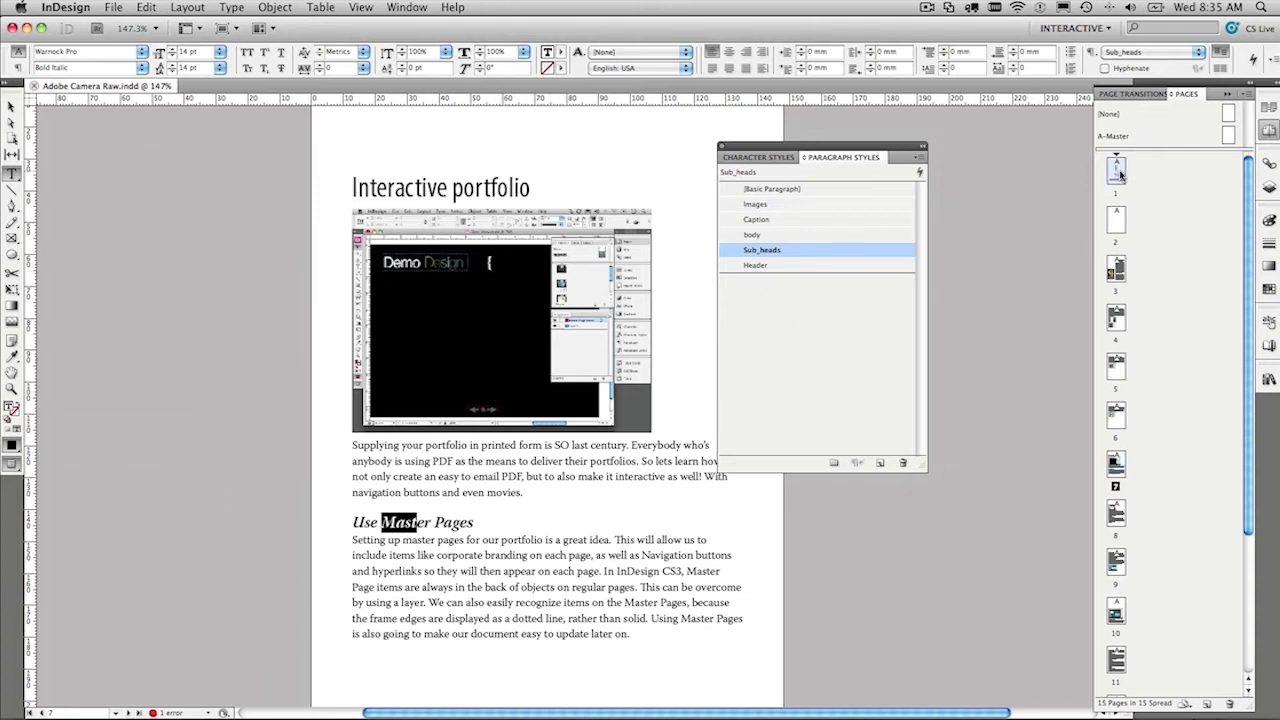
double_click(1118, 172)
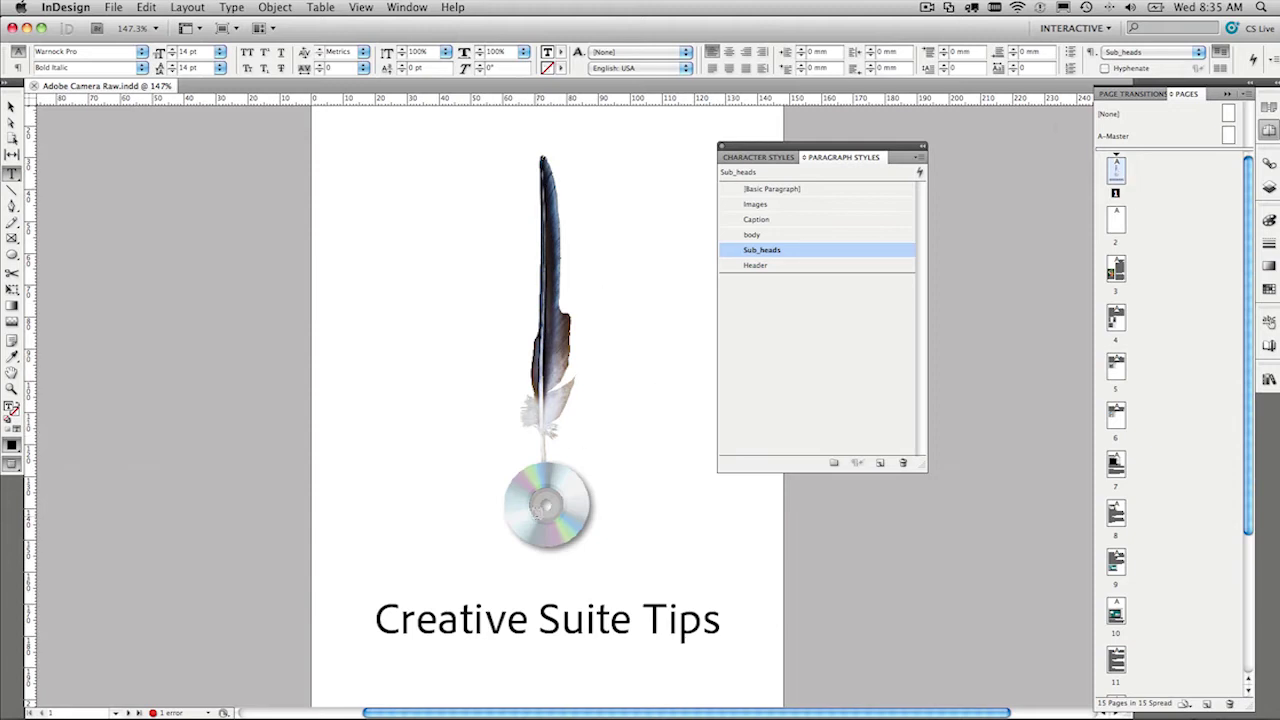
double_click(1117, 222)
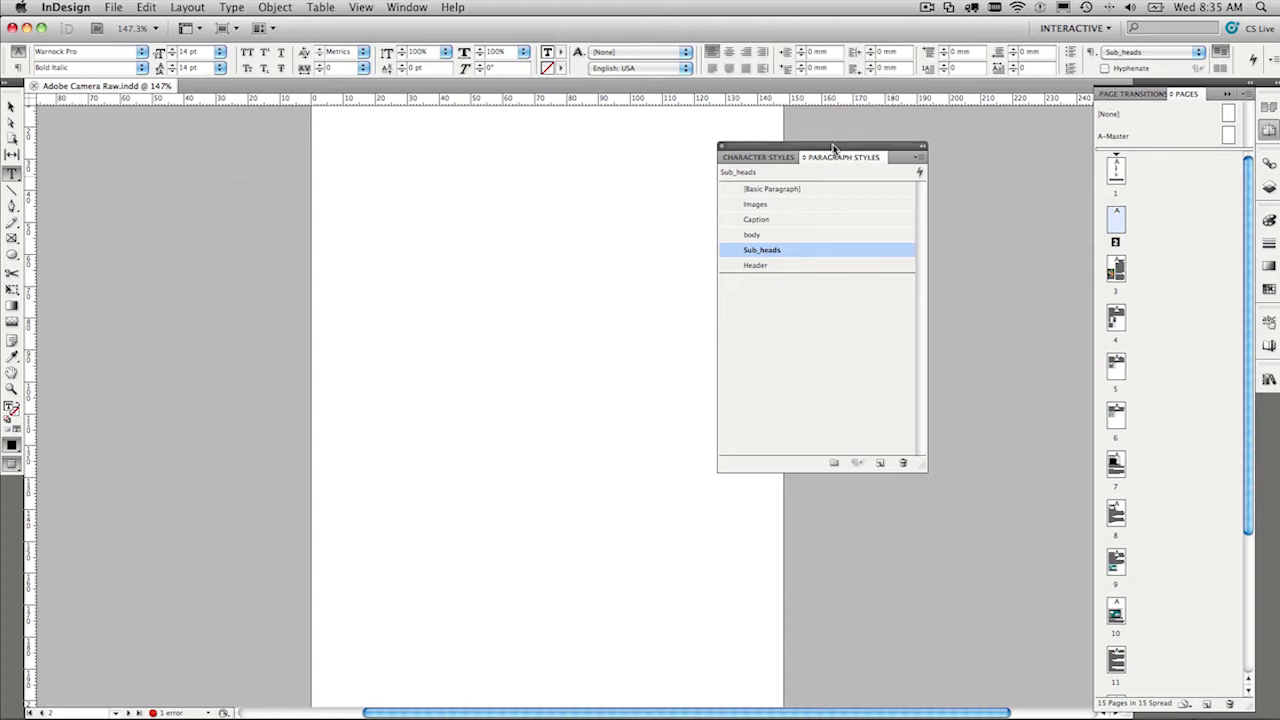
left_click_drag(844, 145, 928, 115)
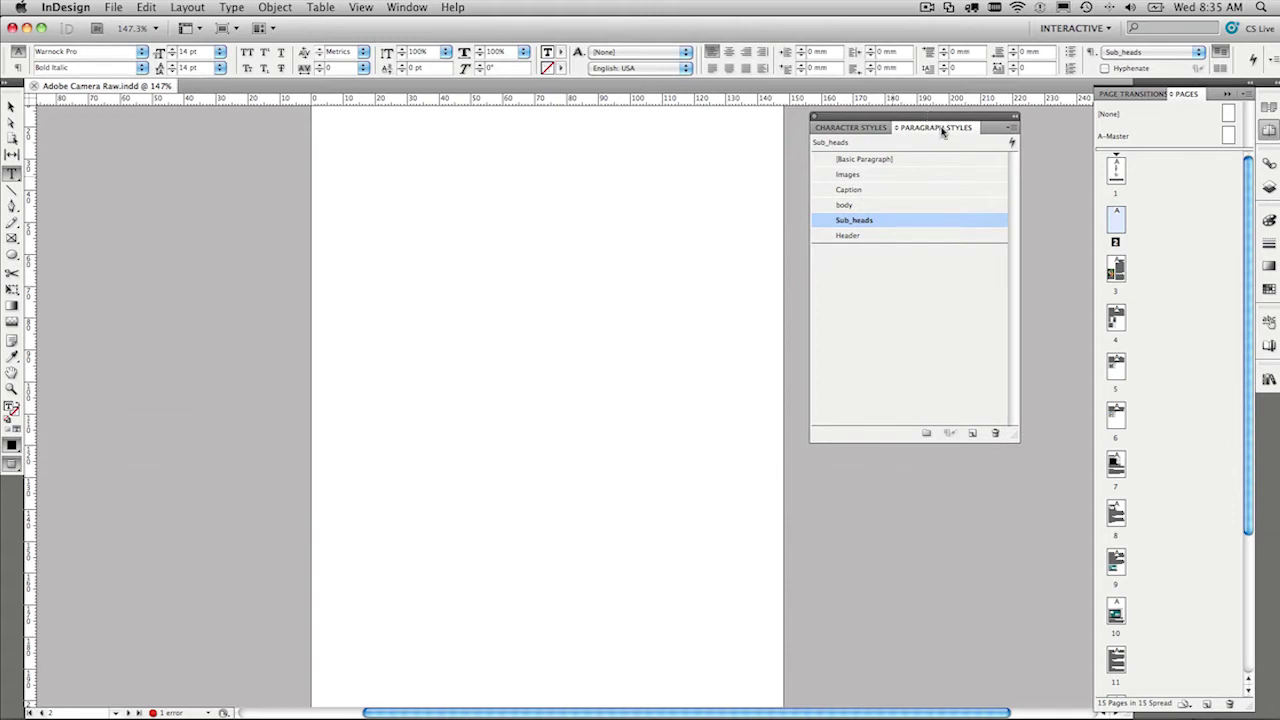
left_click(11, 106)
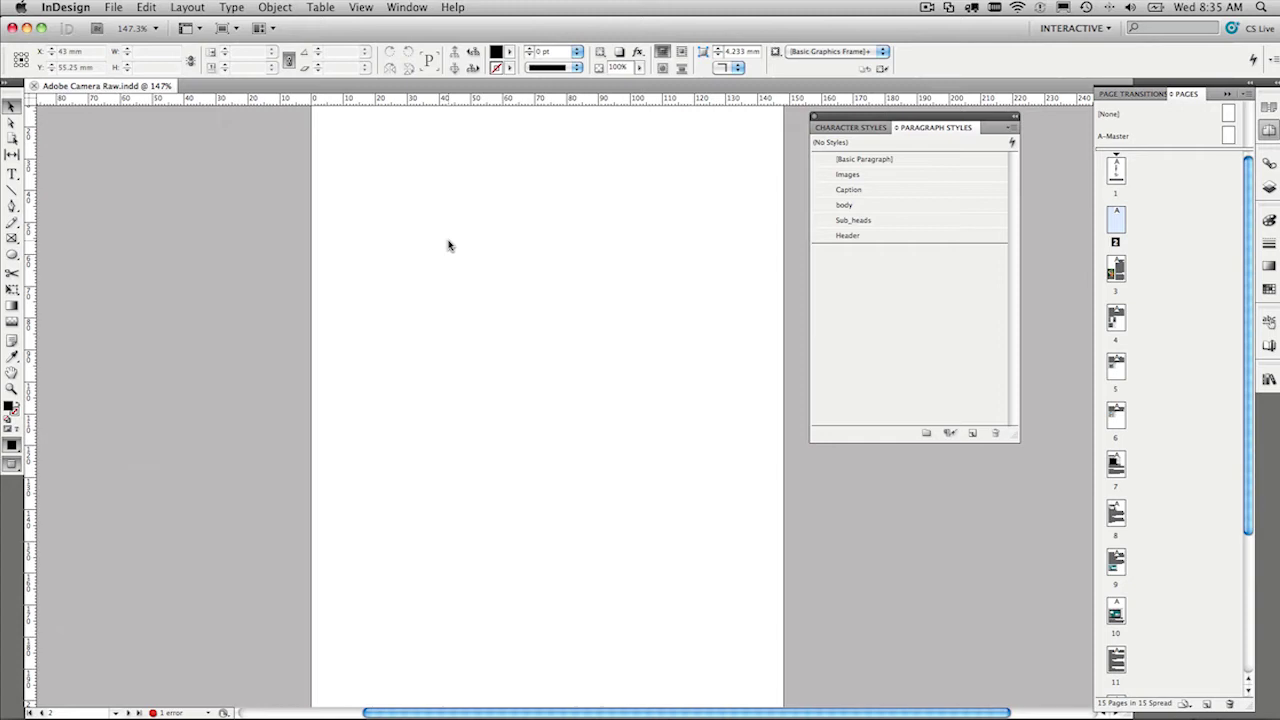
Open Layout > Table of Contents and move the dialog into view.
left_click(184, 8)
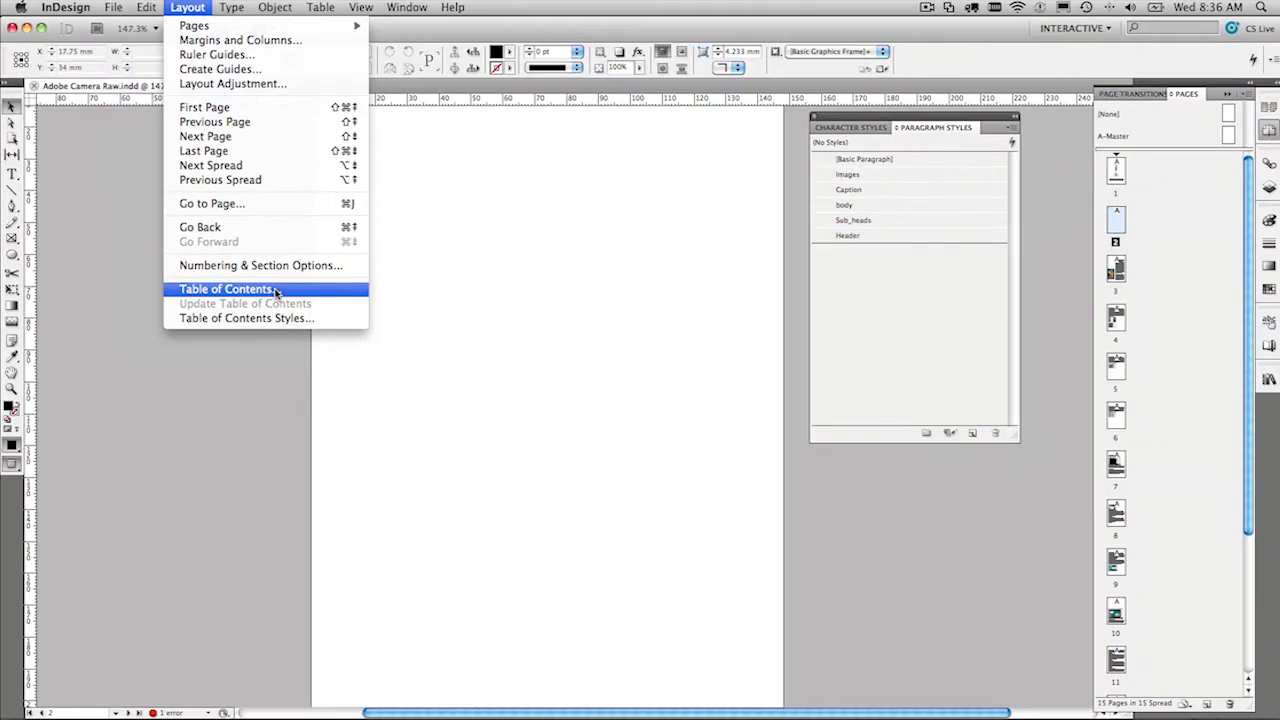
left_click(276, 290)
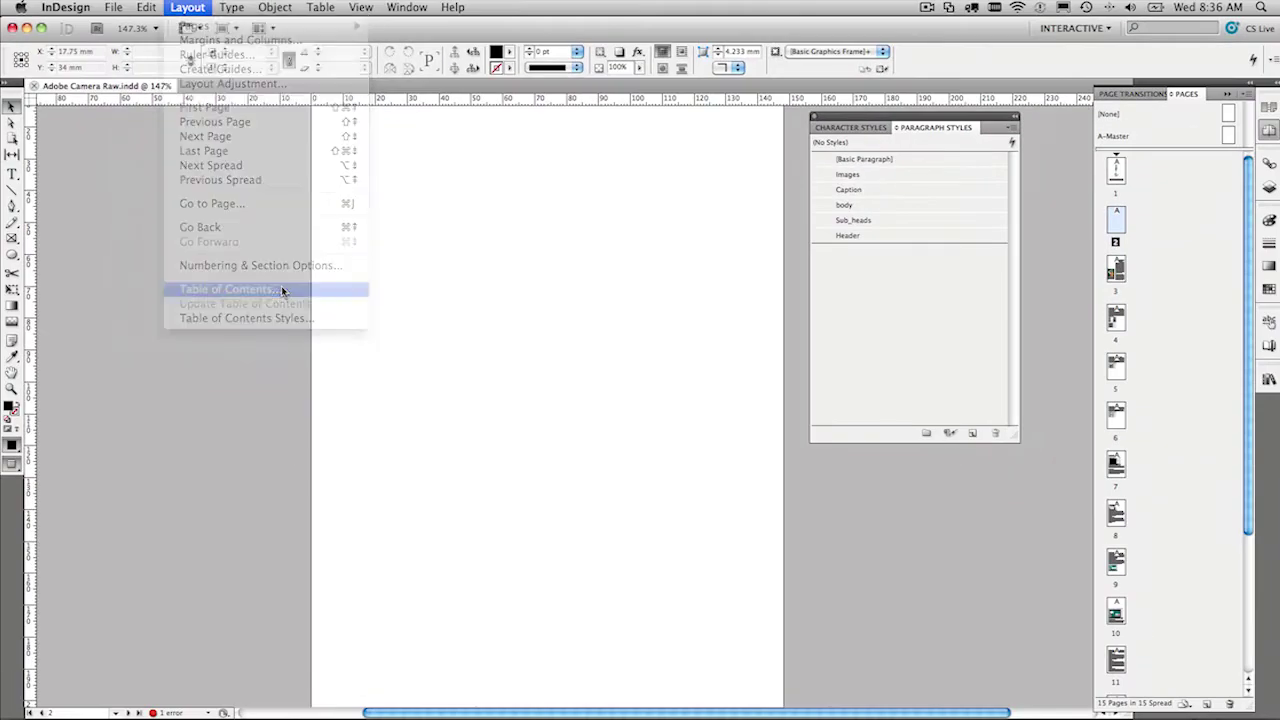
left_click_drag(537, 213, 428, 92)
Remove Header and Sub_heads from the Include Paragraph Styles list.
left_click(298, 190)
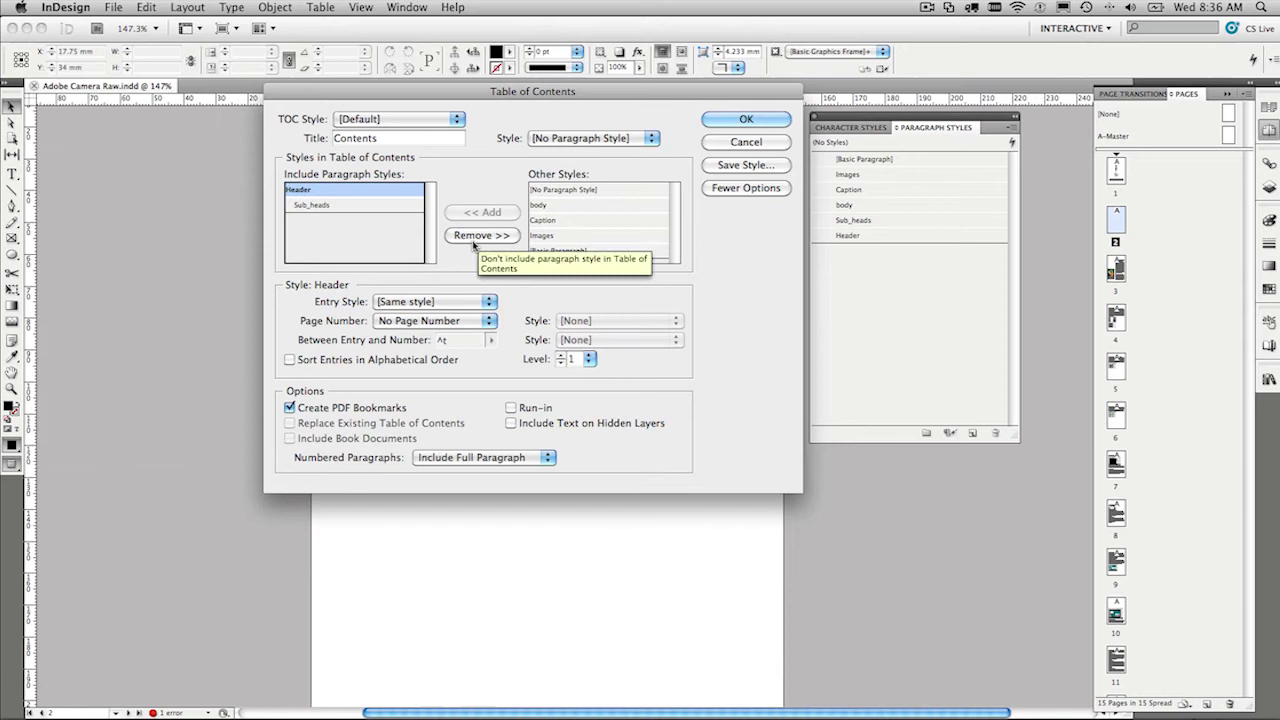
left_click(472, 237)
left_click(470, 237)
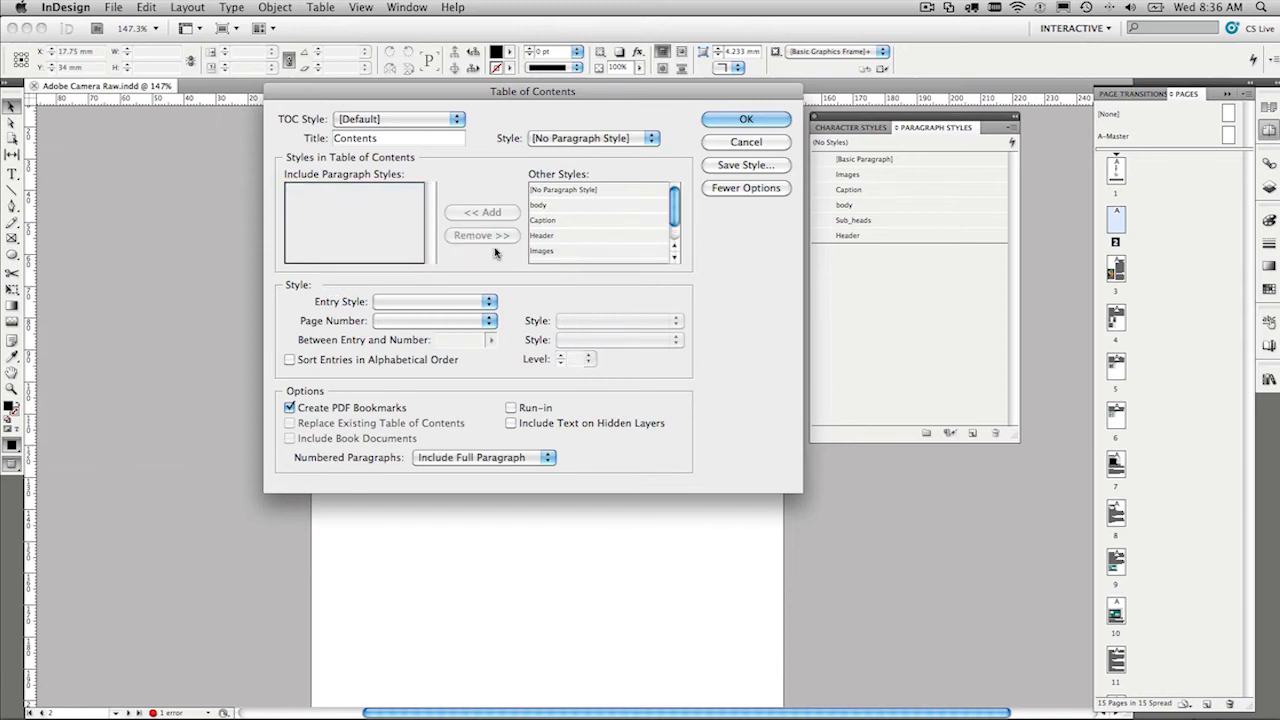
key("alt")
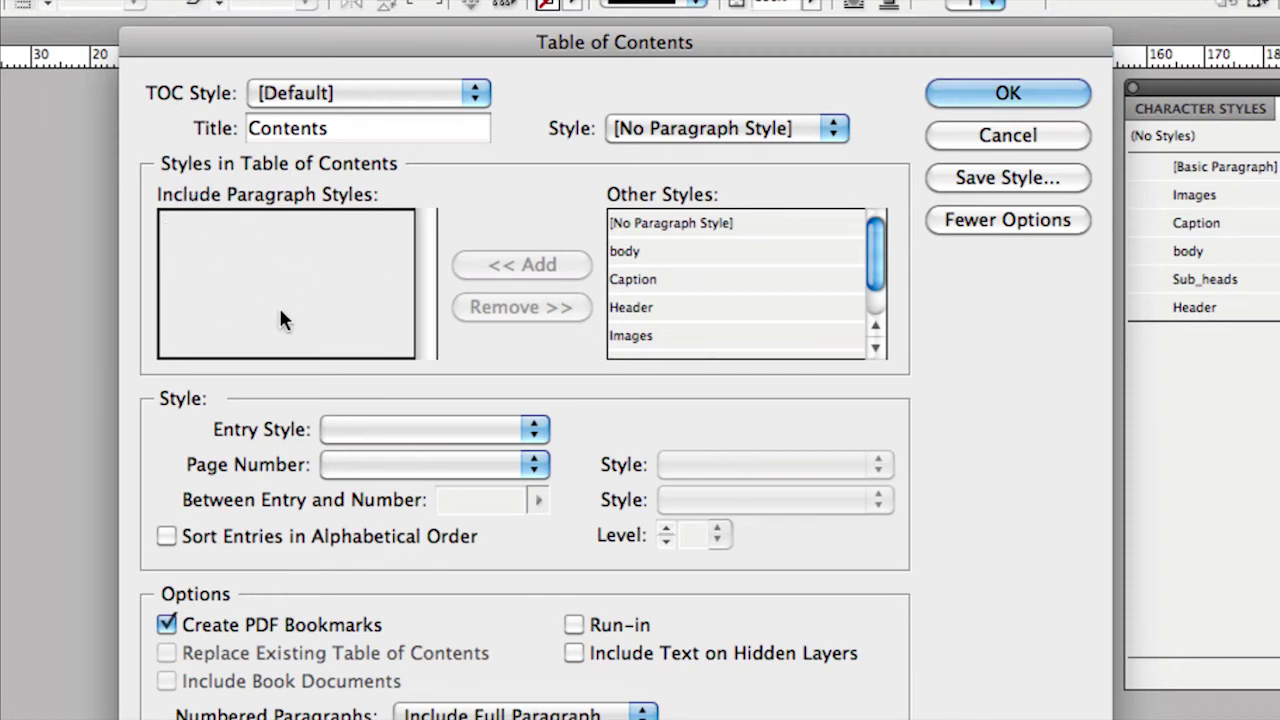
Add Header, then Sub_heads, from Other Styles so Sub_heads sits at level 2.
left_click(628, 310)
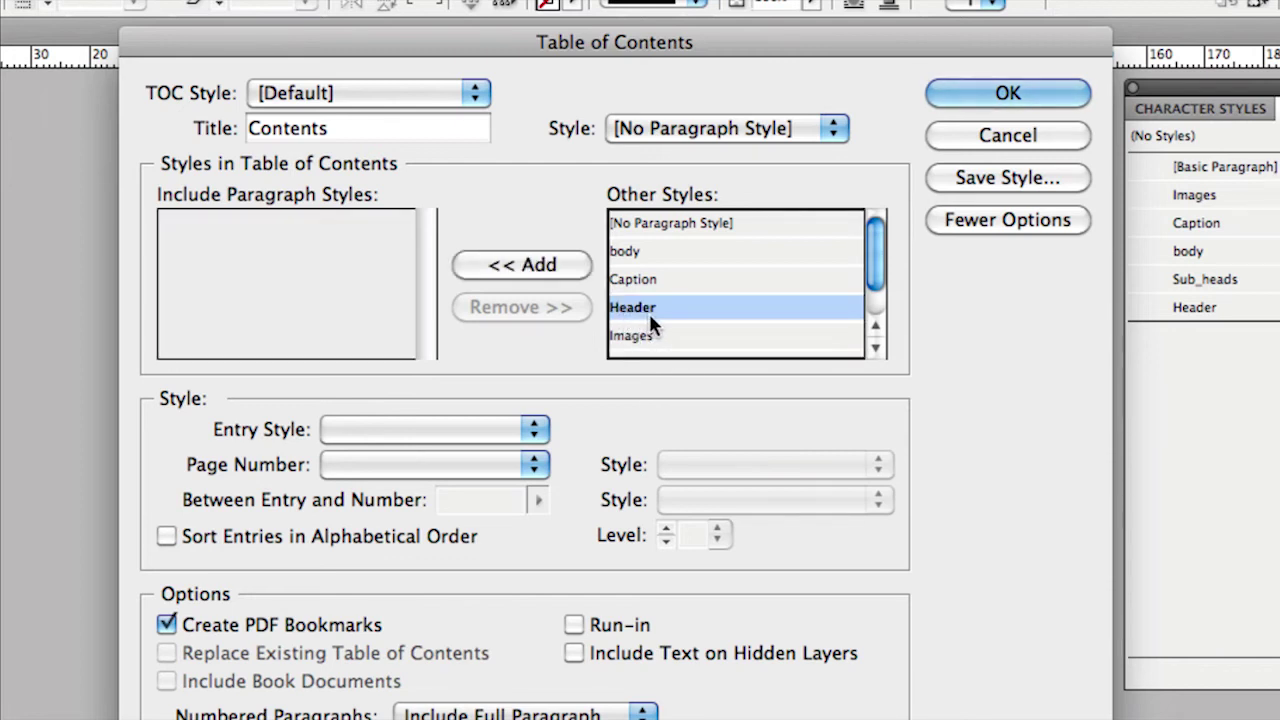
left_click(546, 272)
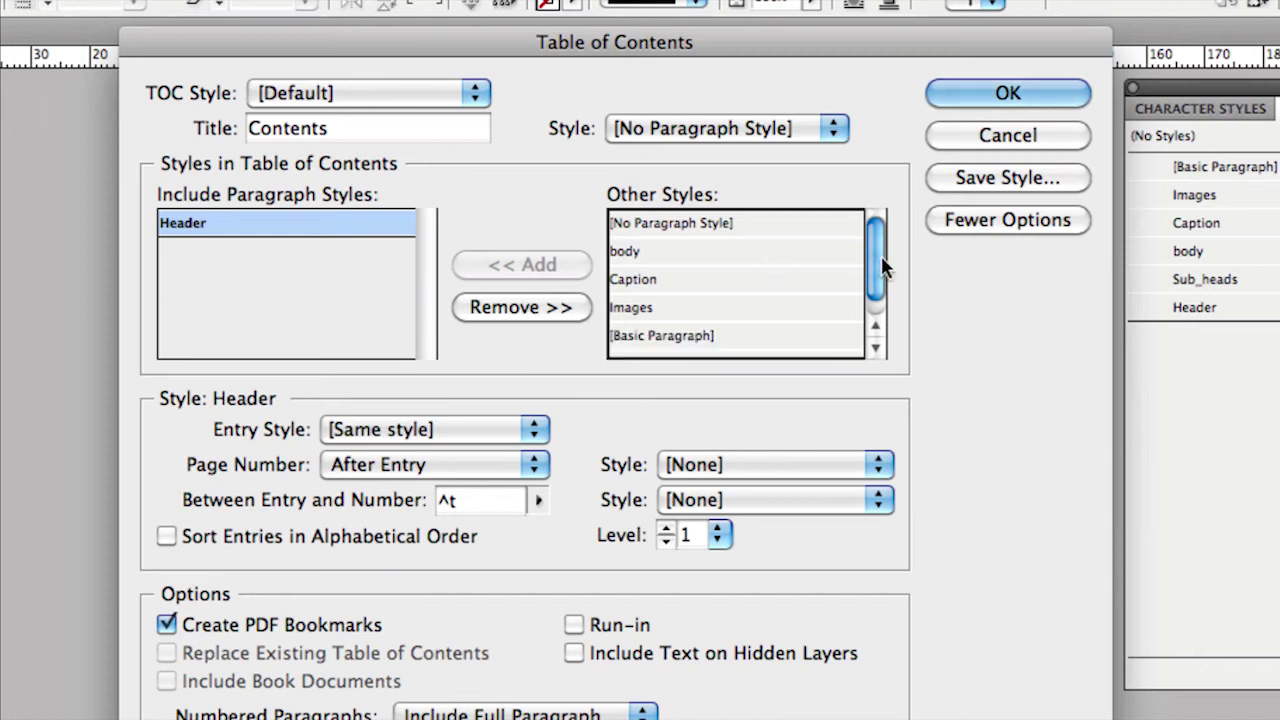
left_click_drag(881, 266, 886, 277)
left_click(757, 340)
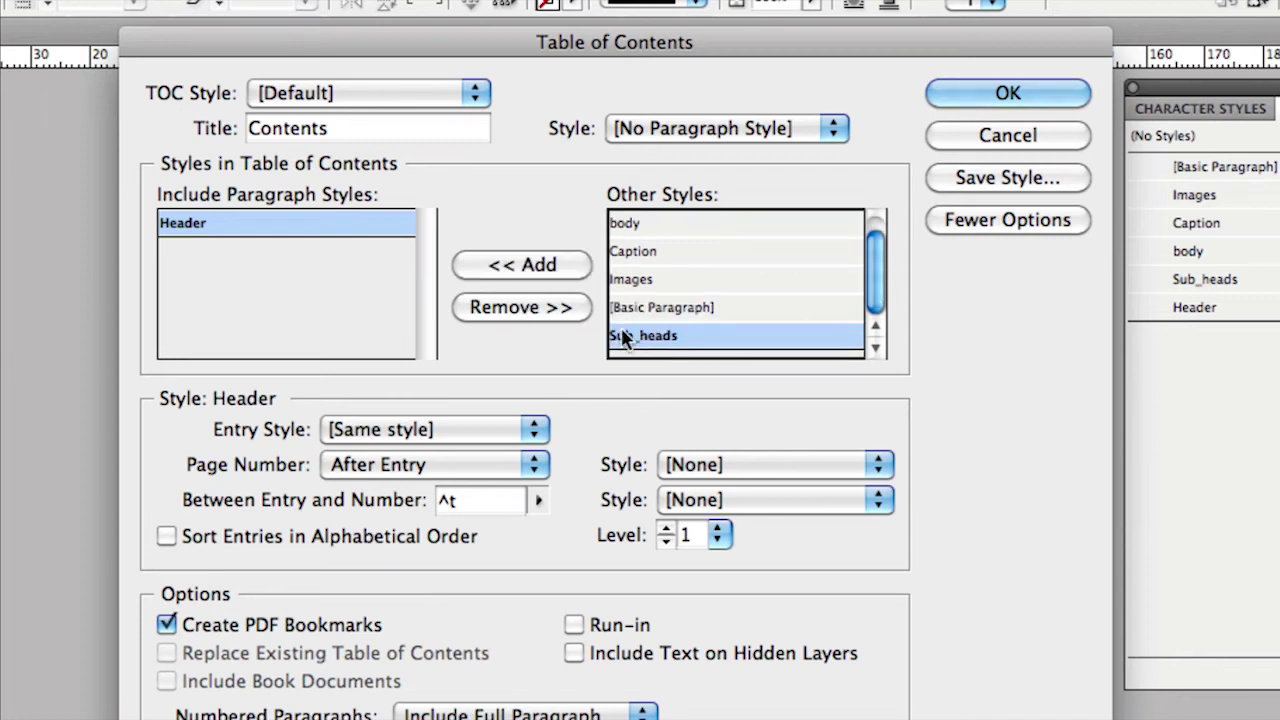
left_click(556, 270)
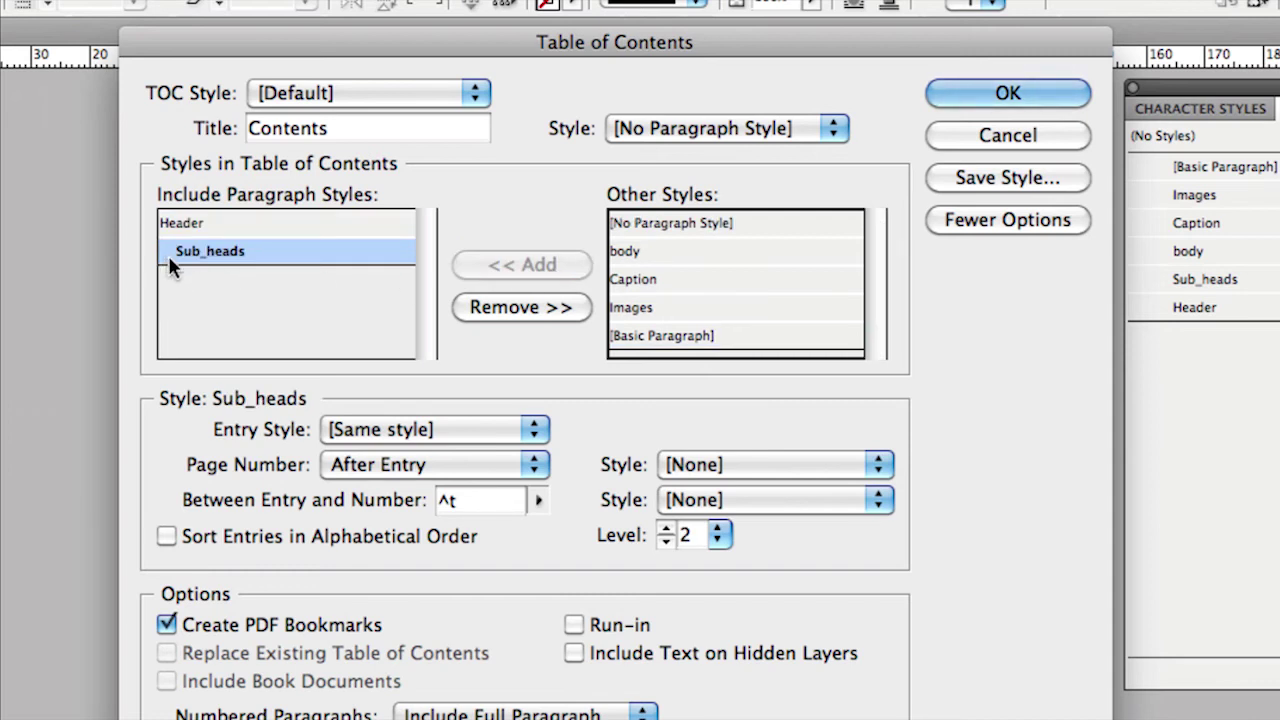
left_click(208, 220)
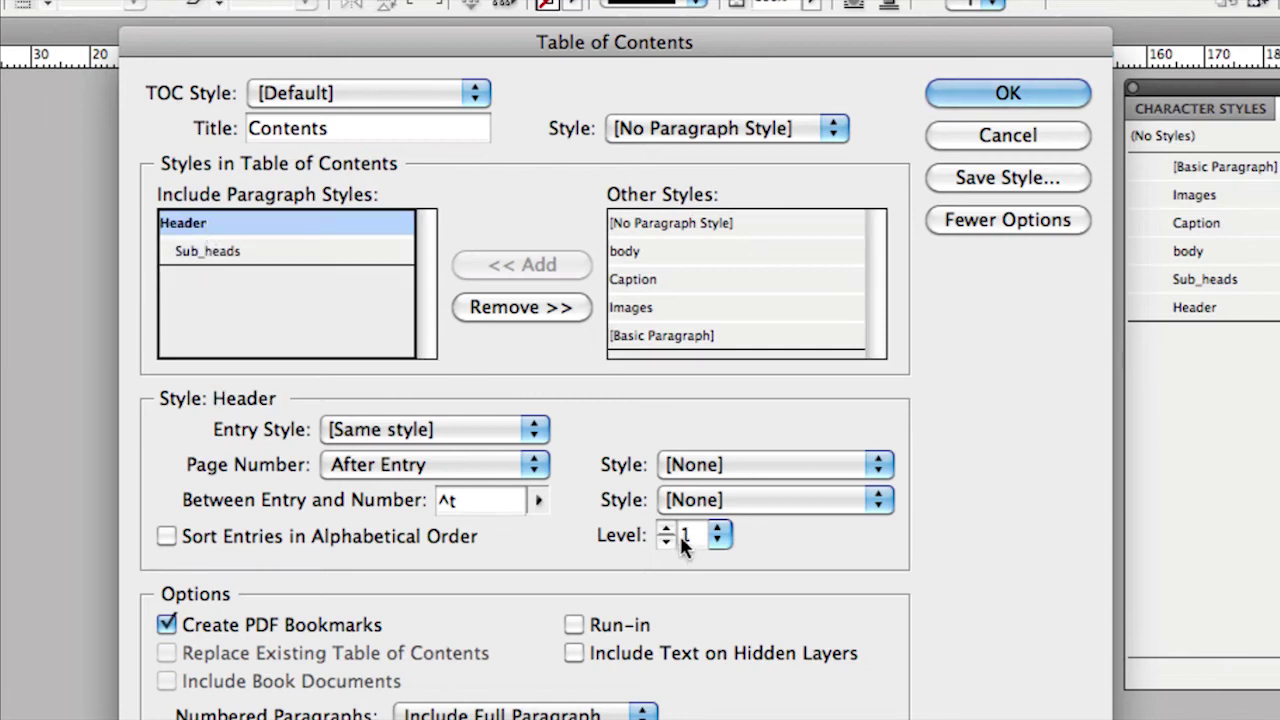
left_click(238, 257)
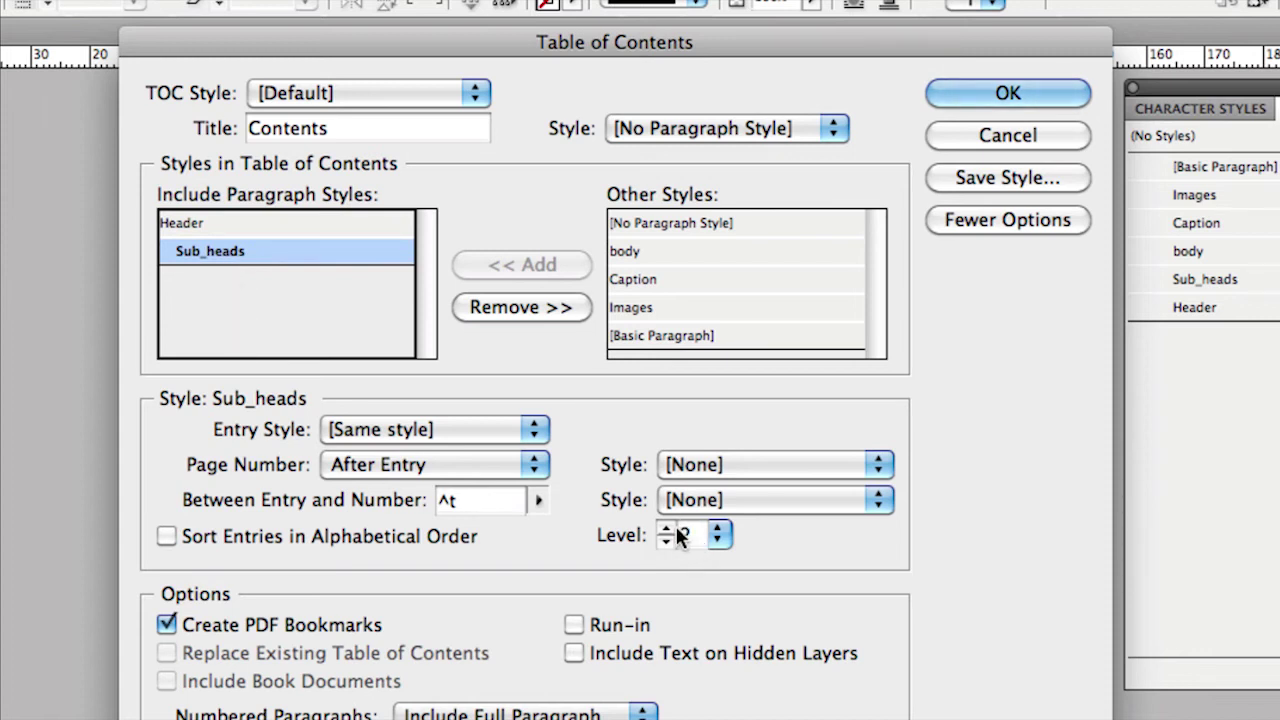
left_click(240, 226)
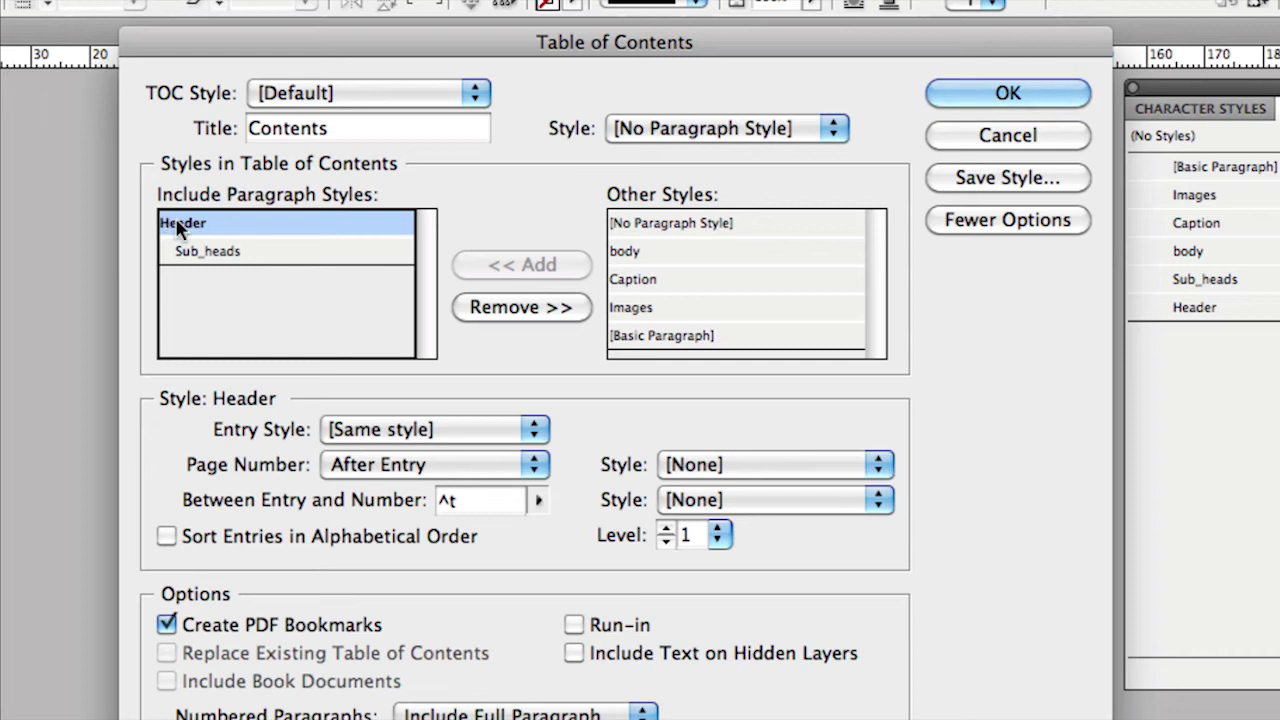
Set the Entry Style to TOC Body Text for both Header and Sub_heads.
left_click(370, 429)
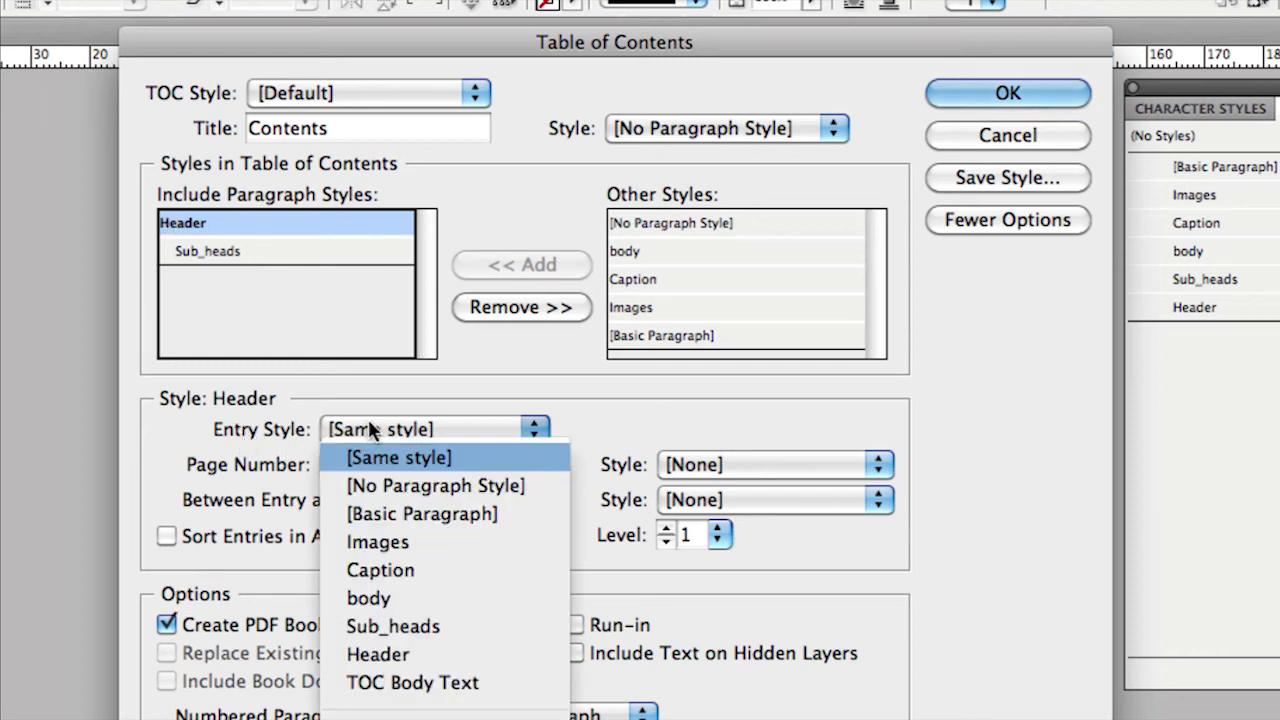
left_click(409, 684)
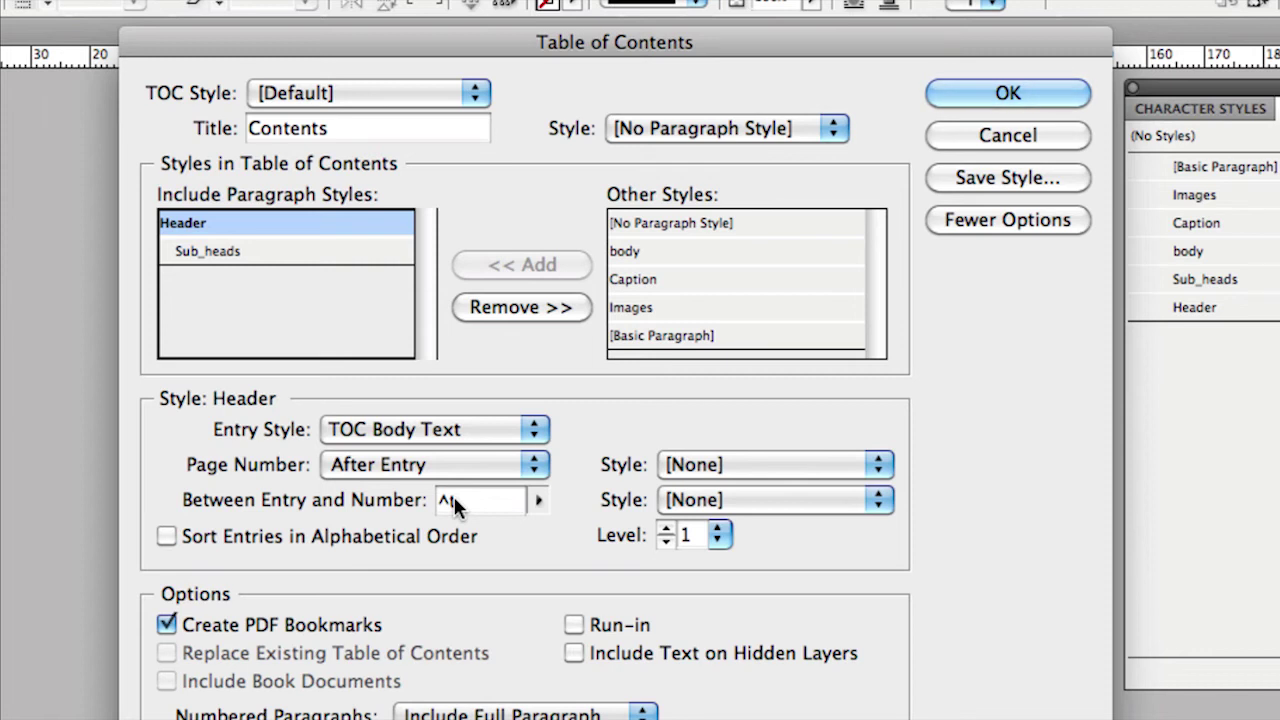
left_click(265, 251)
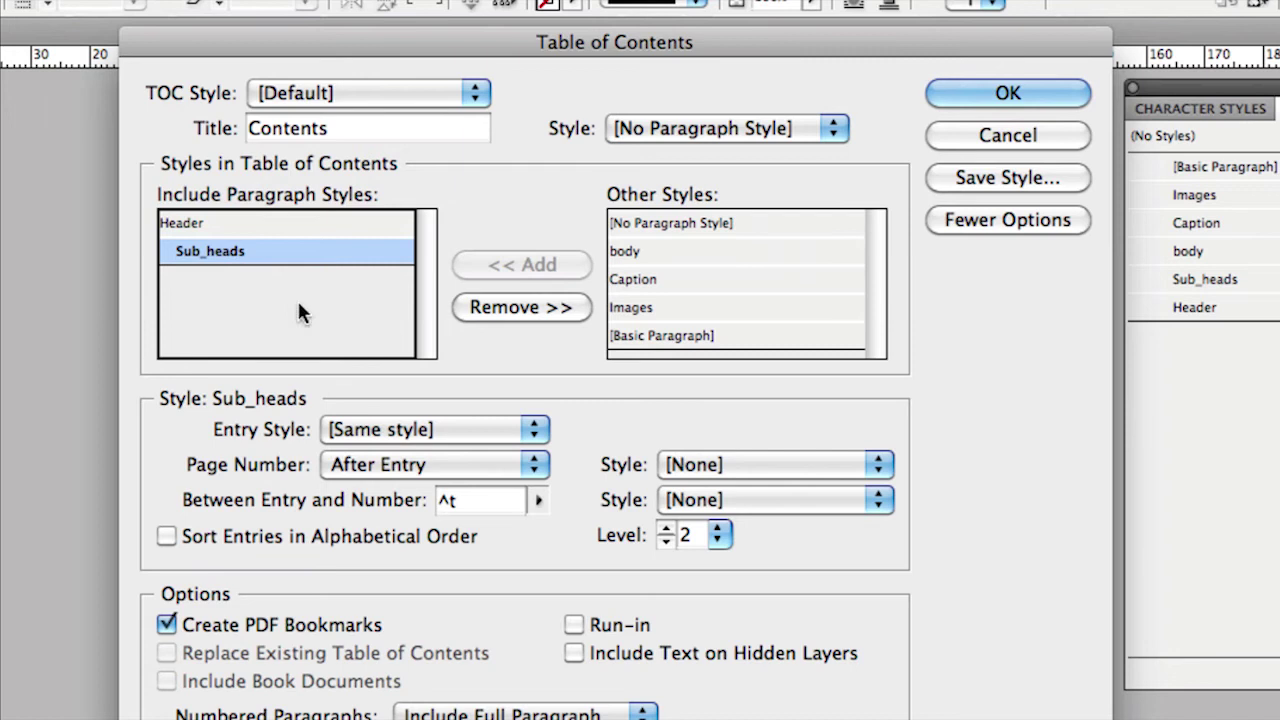
left_click(438, 429)
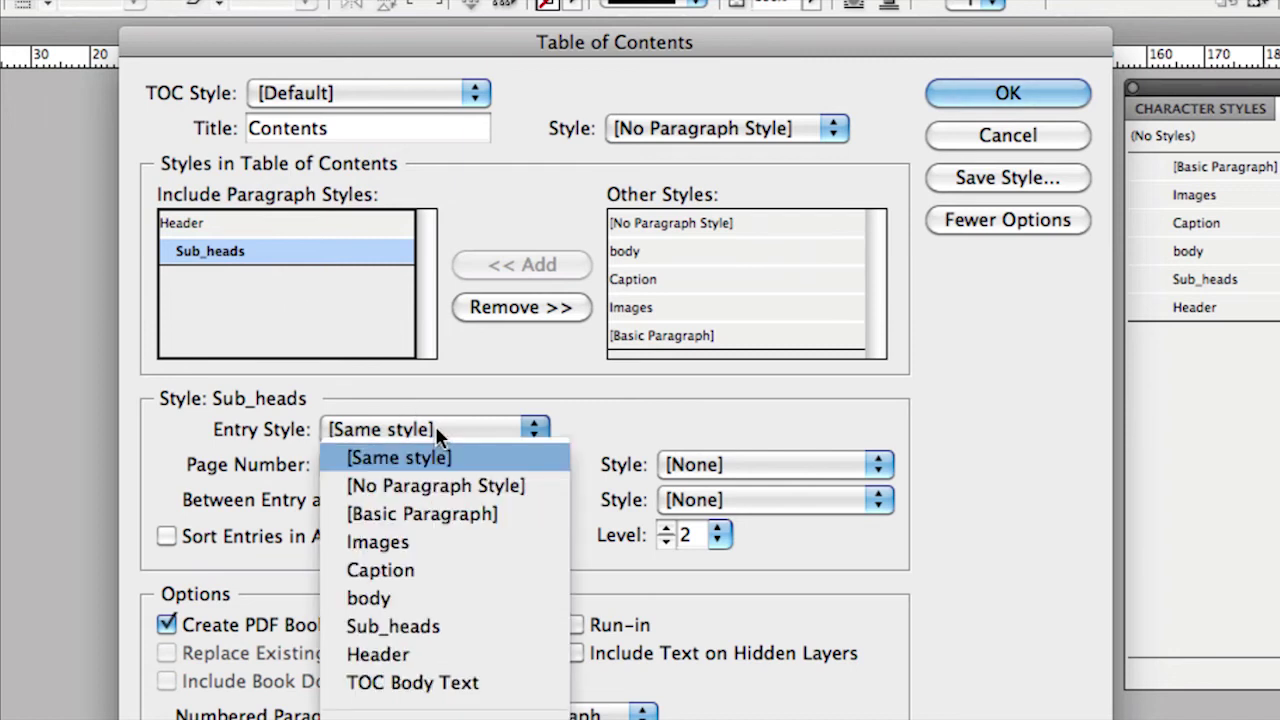
left_click(477, 683)
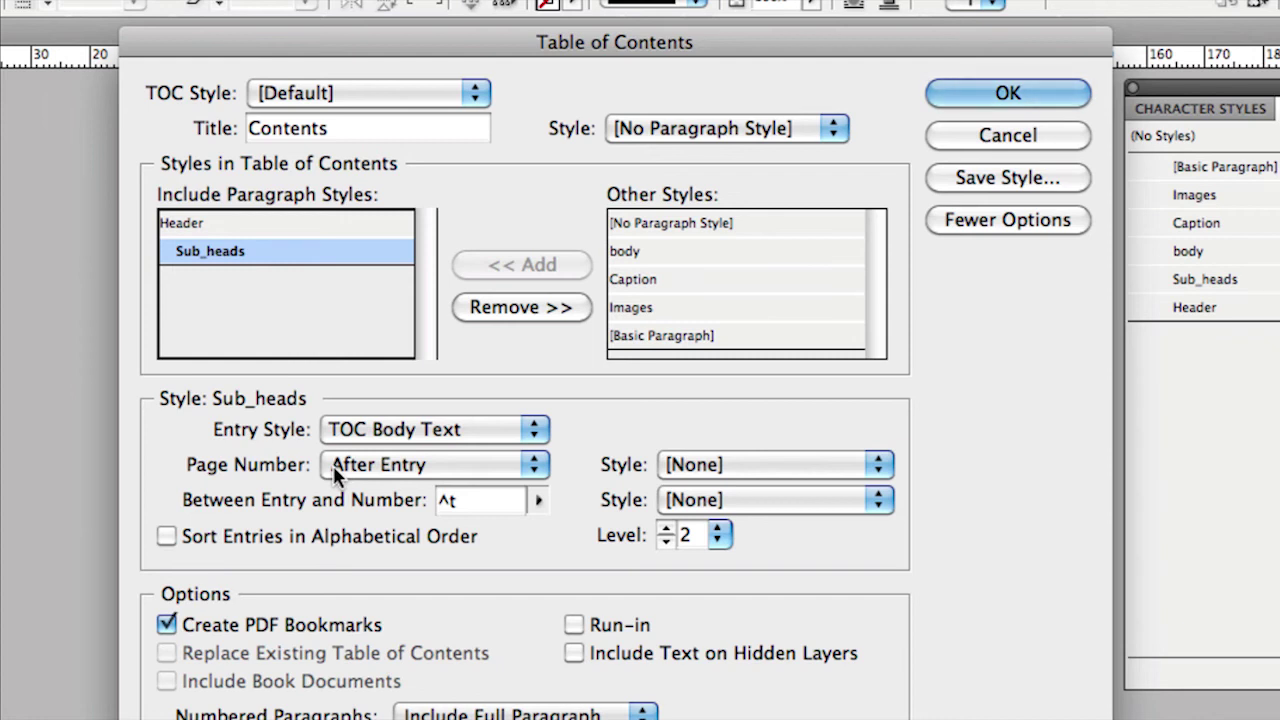
Set Sub_heads Page Number to No Page Number, then toggle Fewer/More Options.
left_click(456, 465)
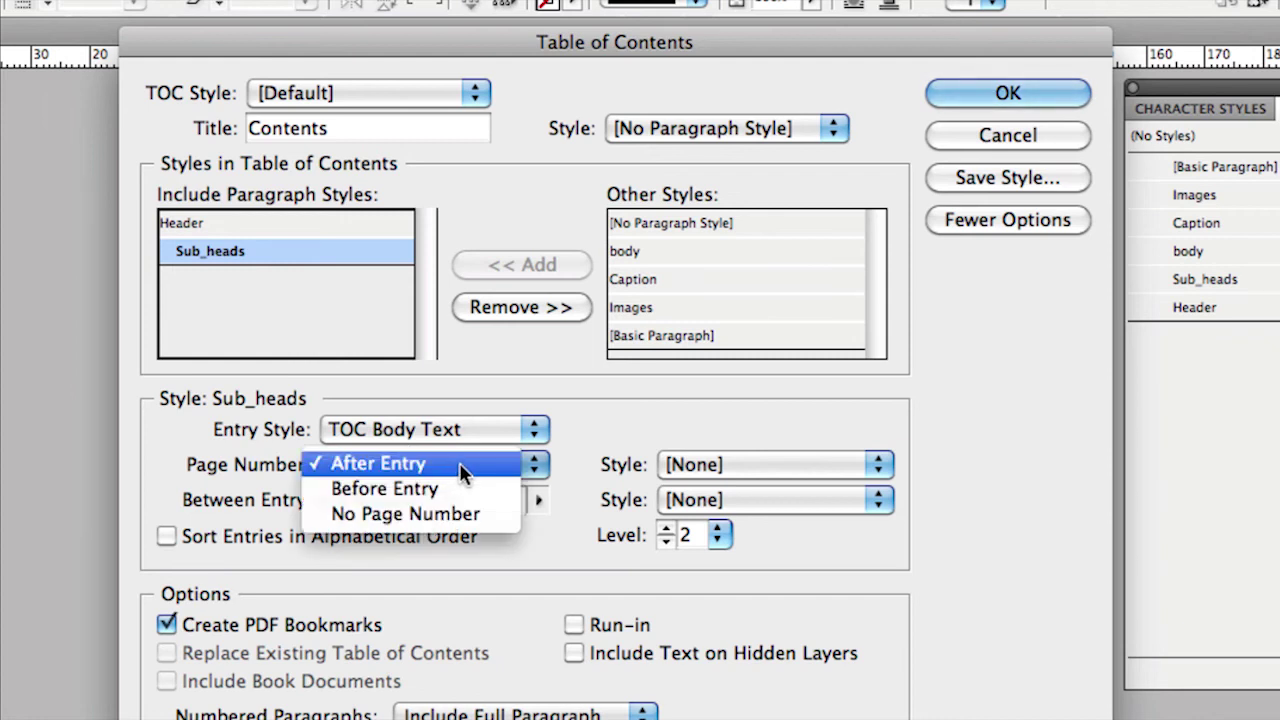
left_click(472, 513)
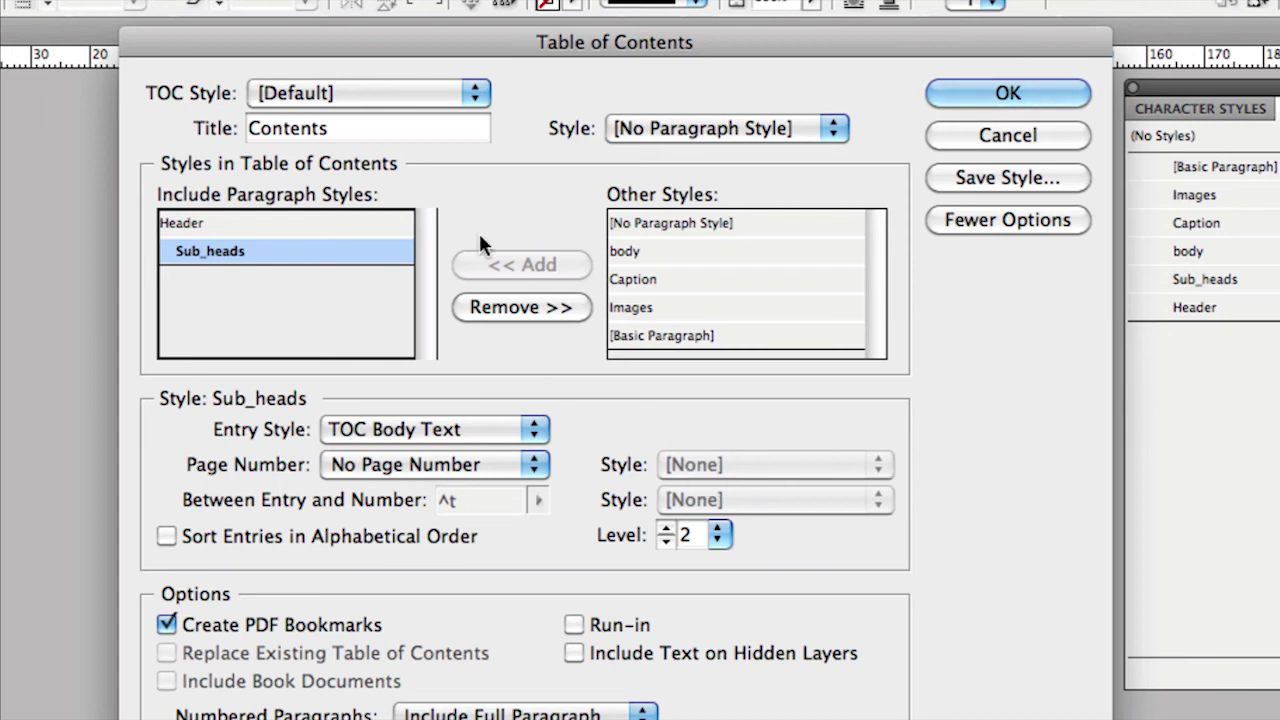
left_click(1025, 220)
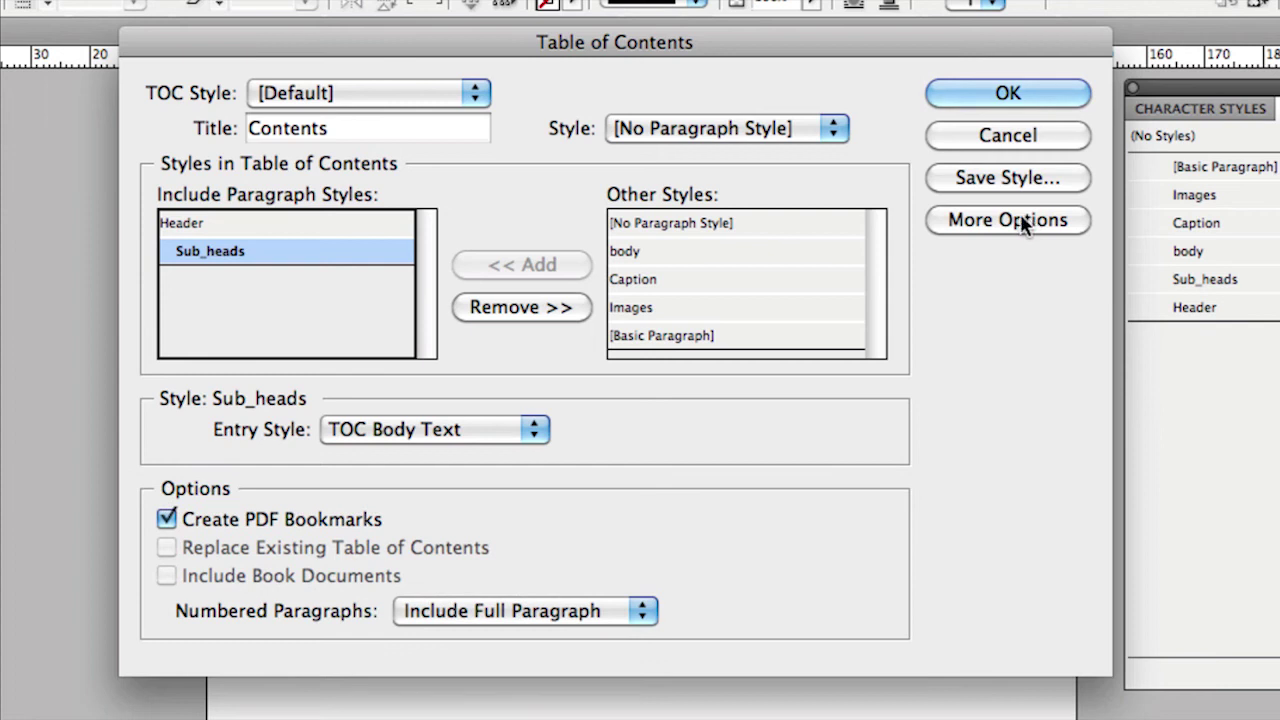
left_click(1040, 220)
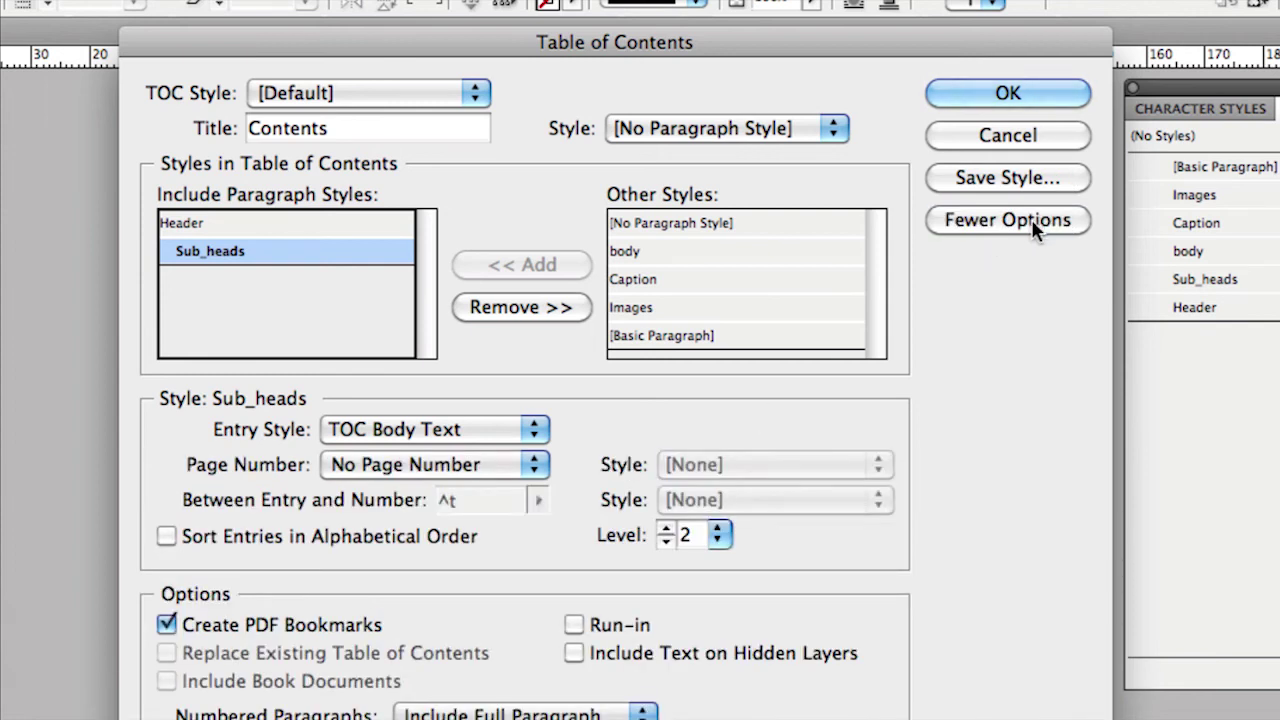
left_click(1036, 221)
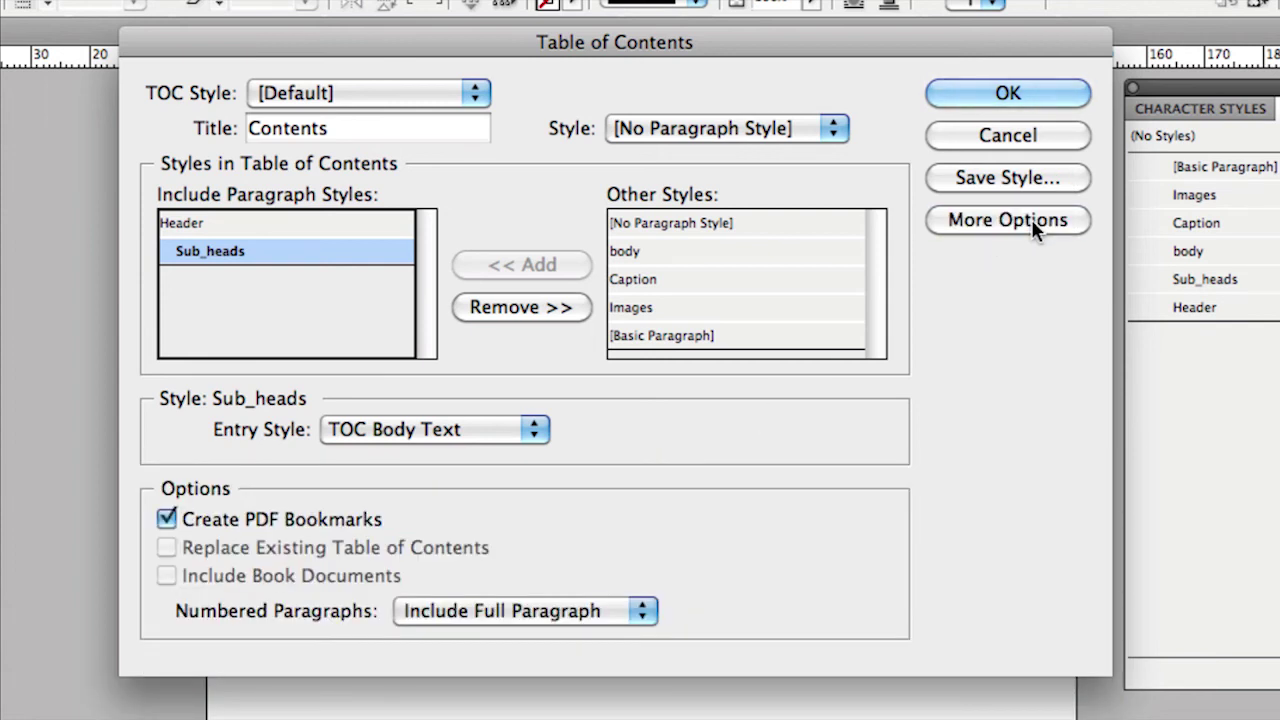
left_click(1031, 219)
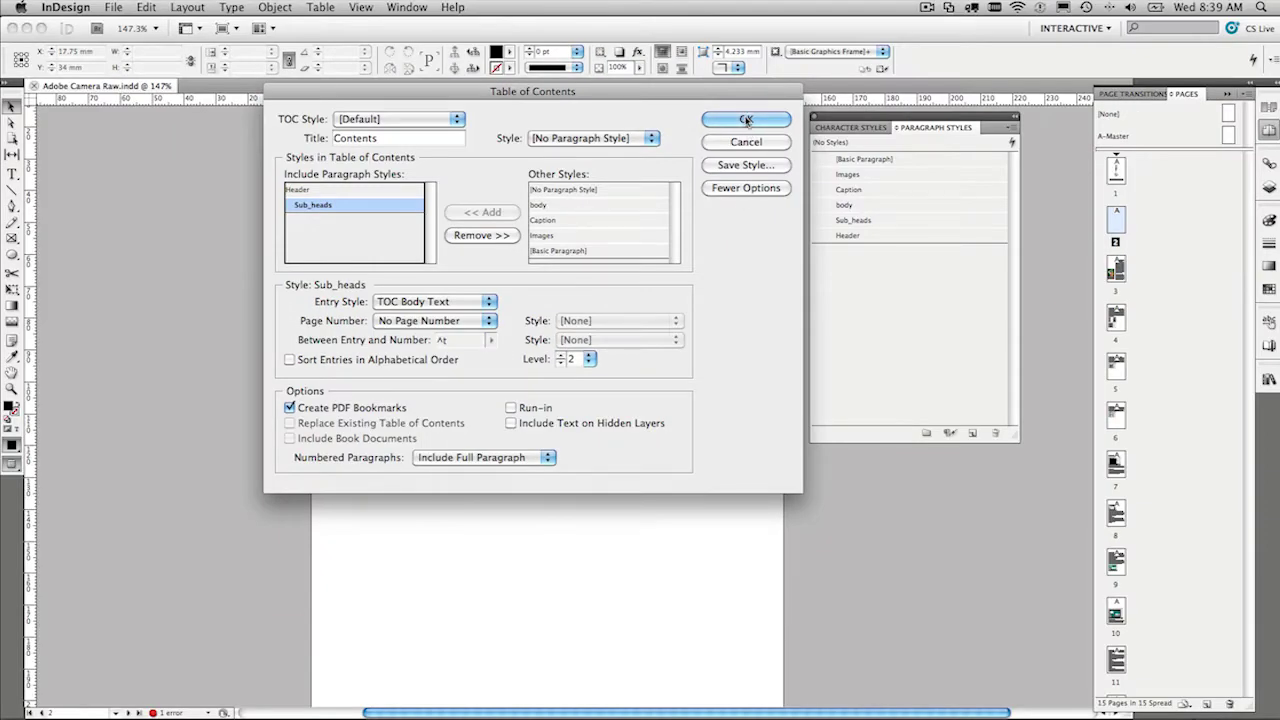
Generate the table of contents and place it at the top margin of page 2.
left_click(747, 120)
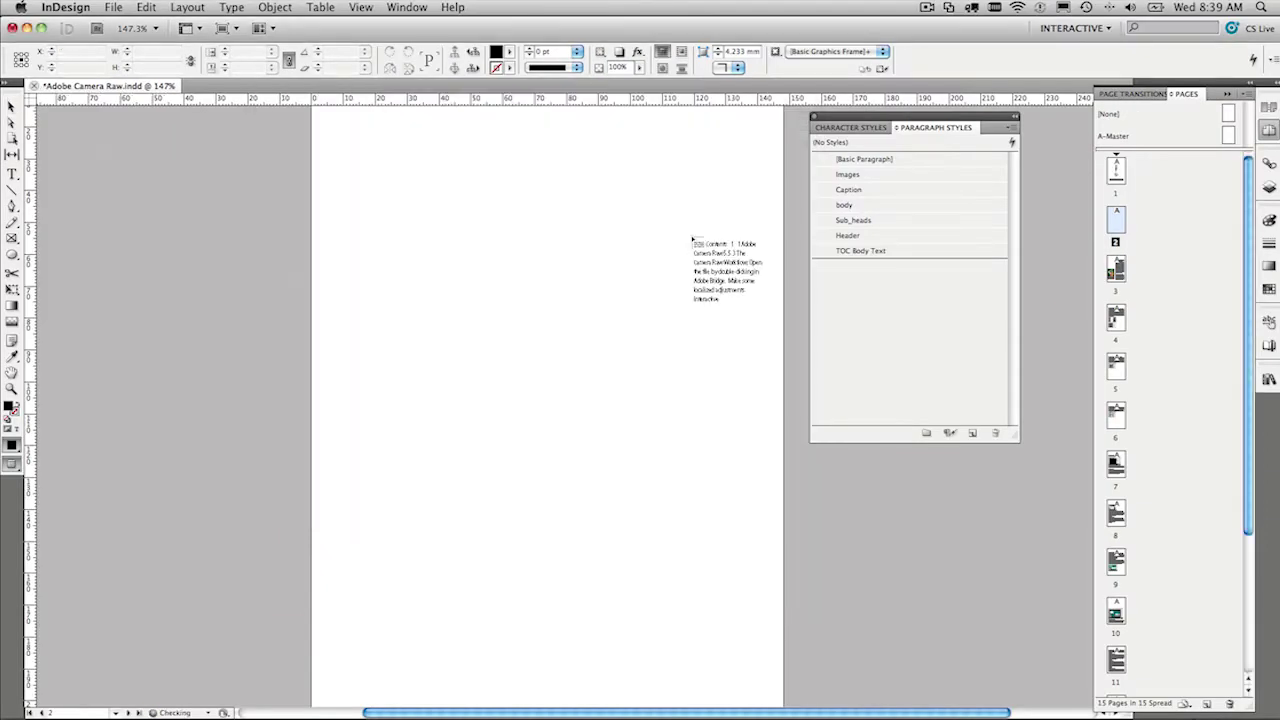
left_click(351, 155)
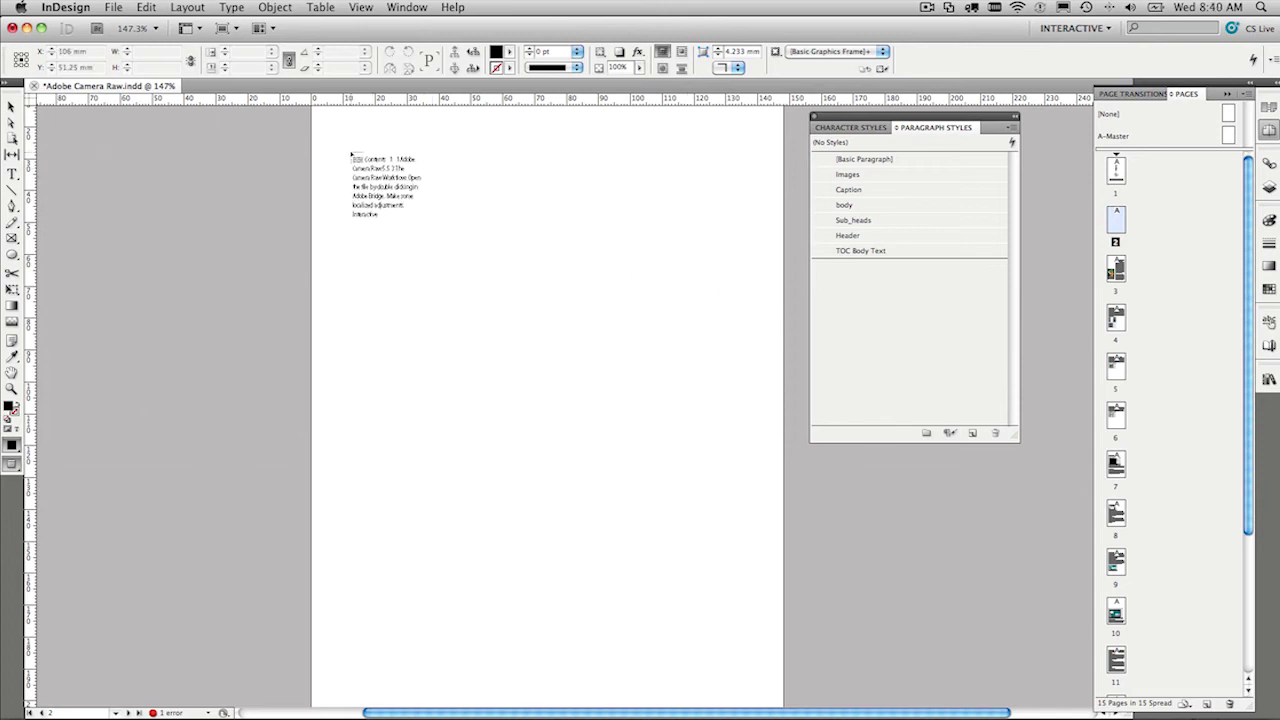
left_click_drag(351, 154, 351, 138)
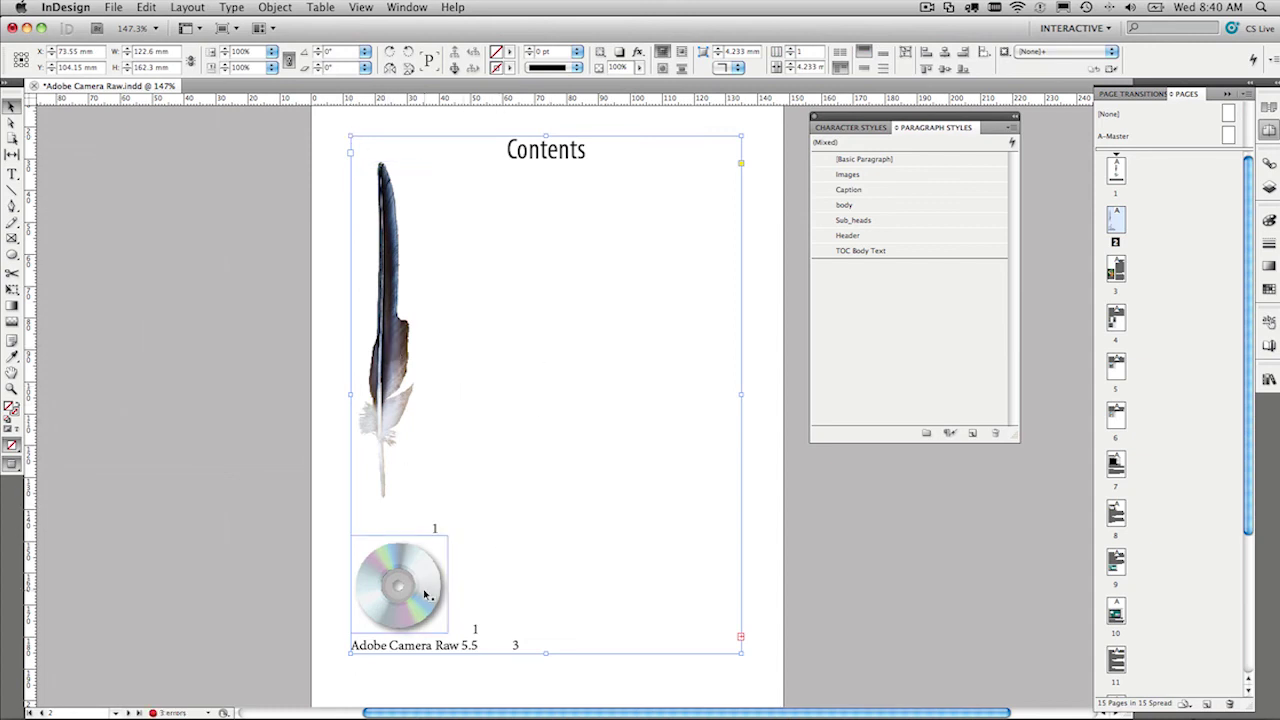
Select and delete the inline feather and CD images at the start of the TOC text.
double_click(540, 594)
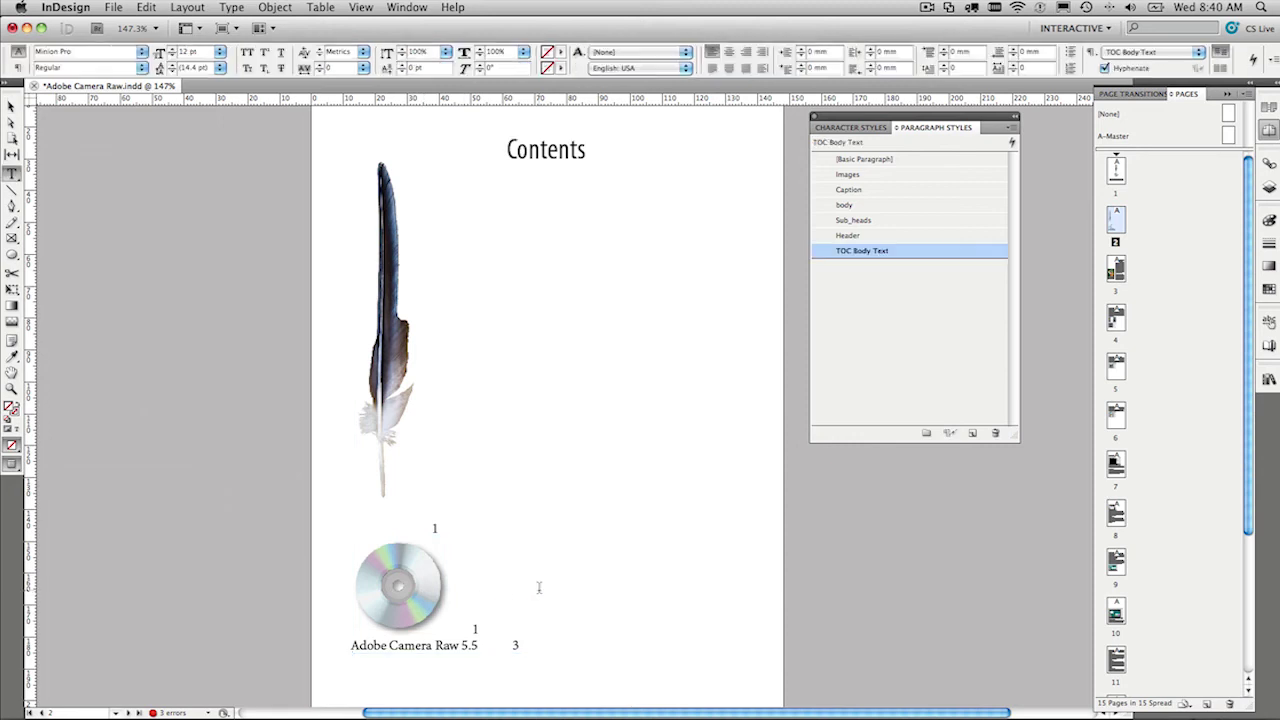
left_click_drag(495, 583, 352, 302)
key("BackSpace")
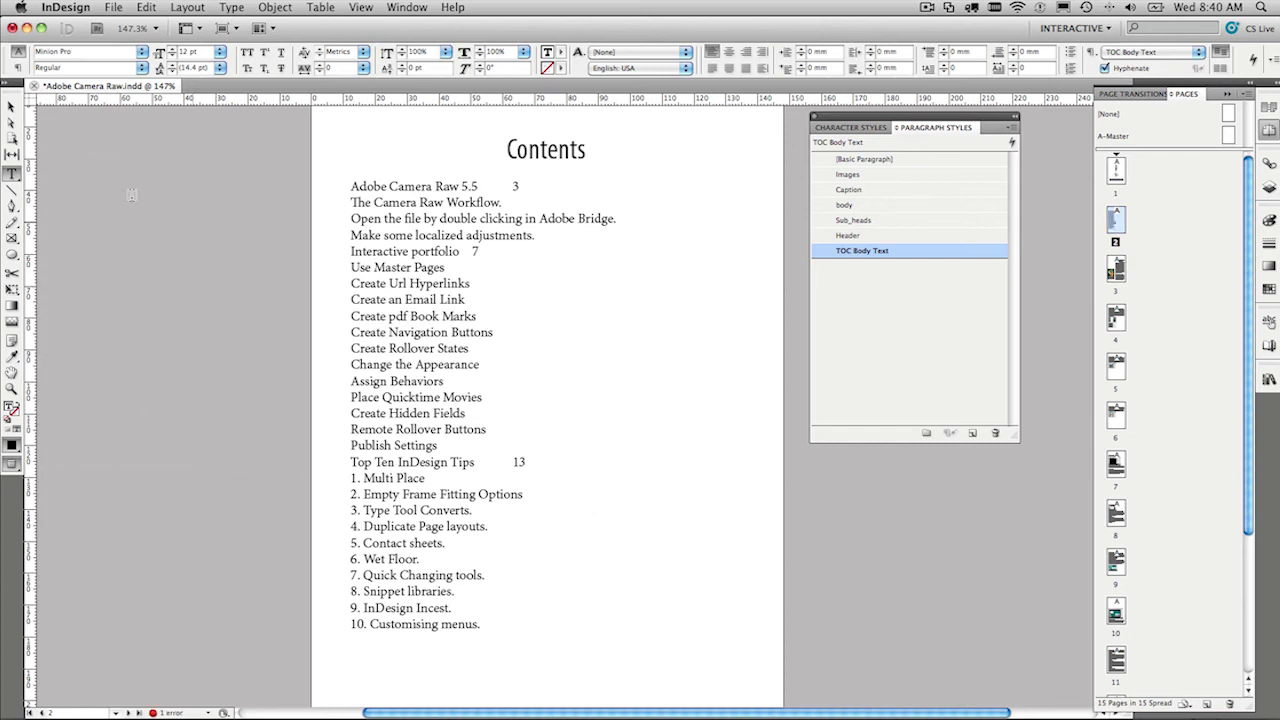
Nudge the contents frame slightly lower and select all of its TOC entries.
left_click(10, 107)
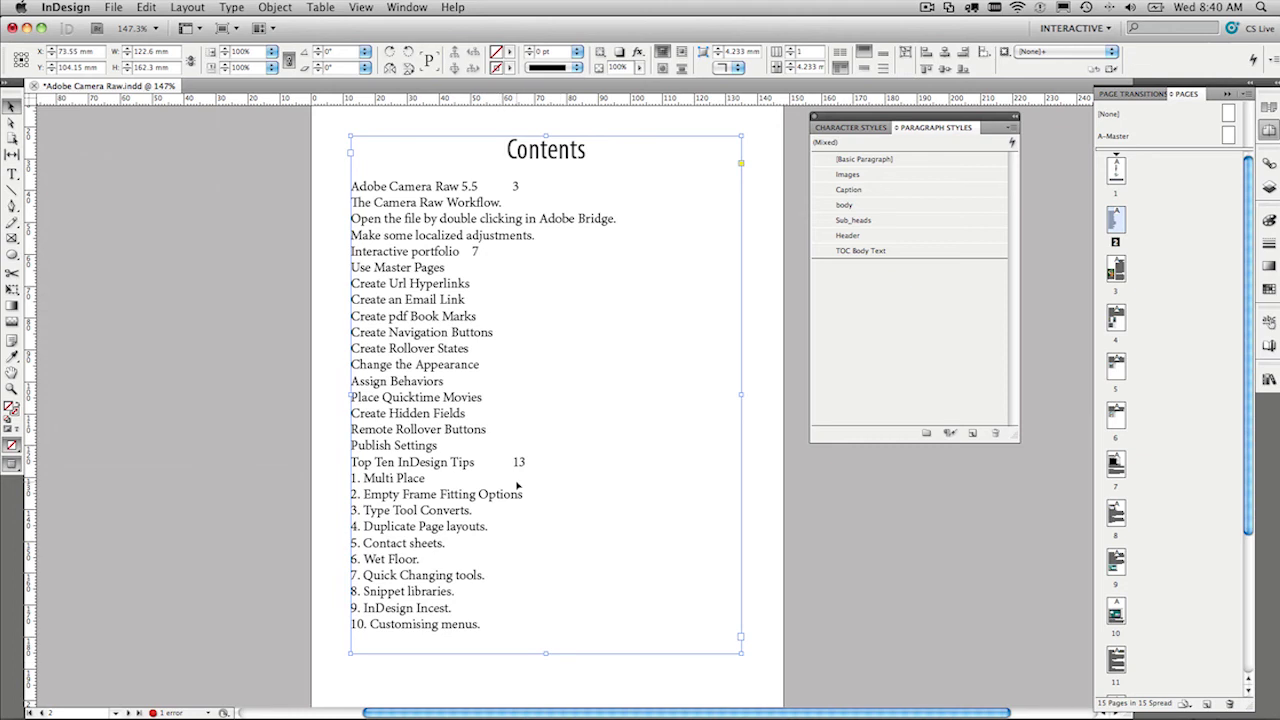
left_click_drag(516, 486, 517, 497)
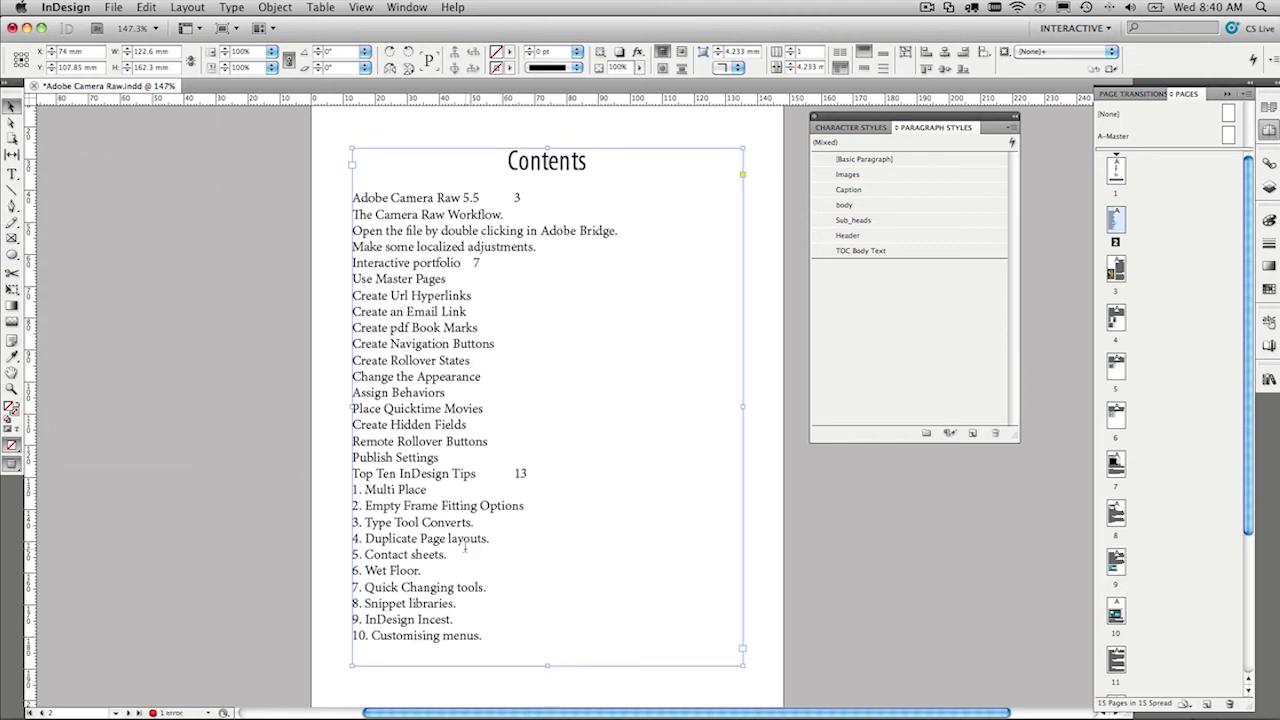
double_click(503, 637)
left_click_drag(503, 637, 328, 194)
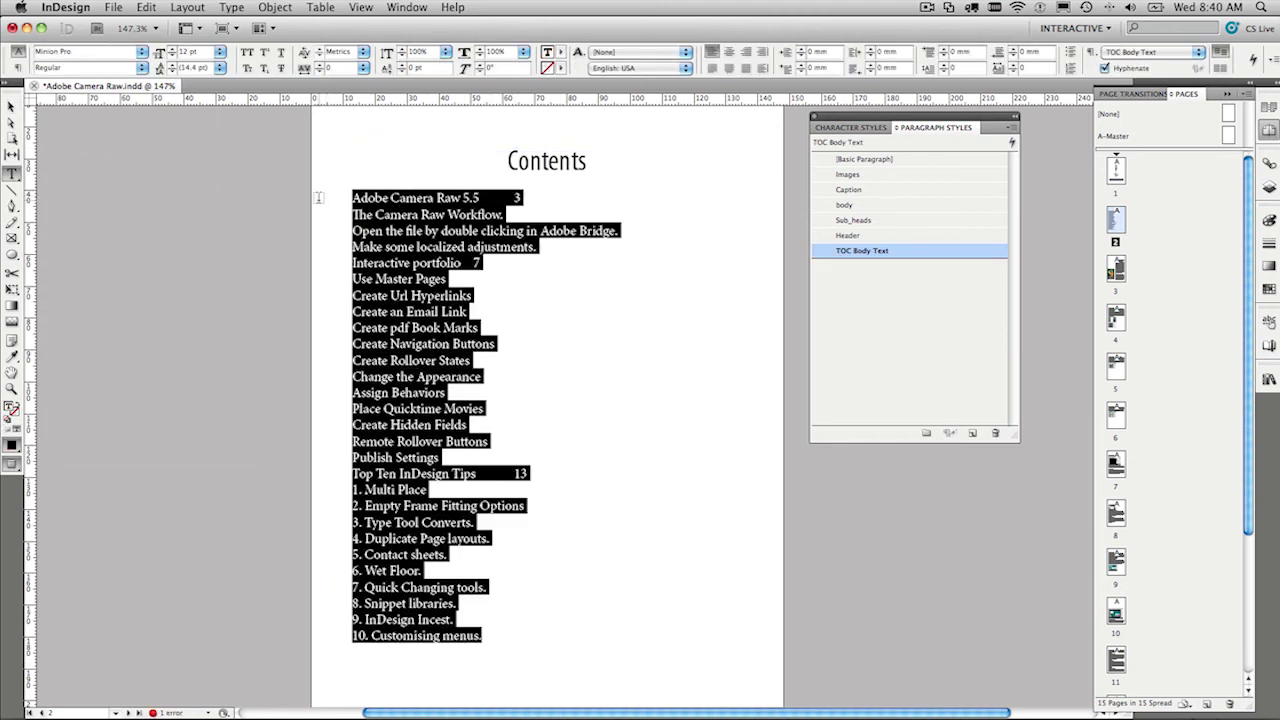
Raise the TOC Body Text paragraph style's leading to 17 pt in Basic Character Formats.
double_click(912, 253)
left_click(826, 146)
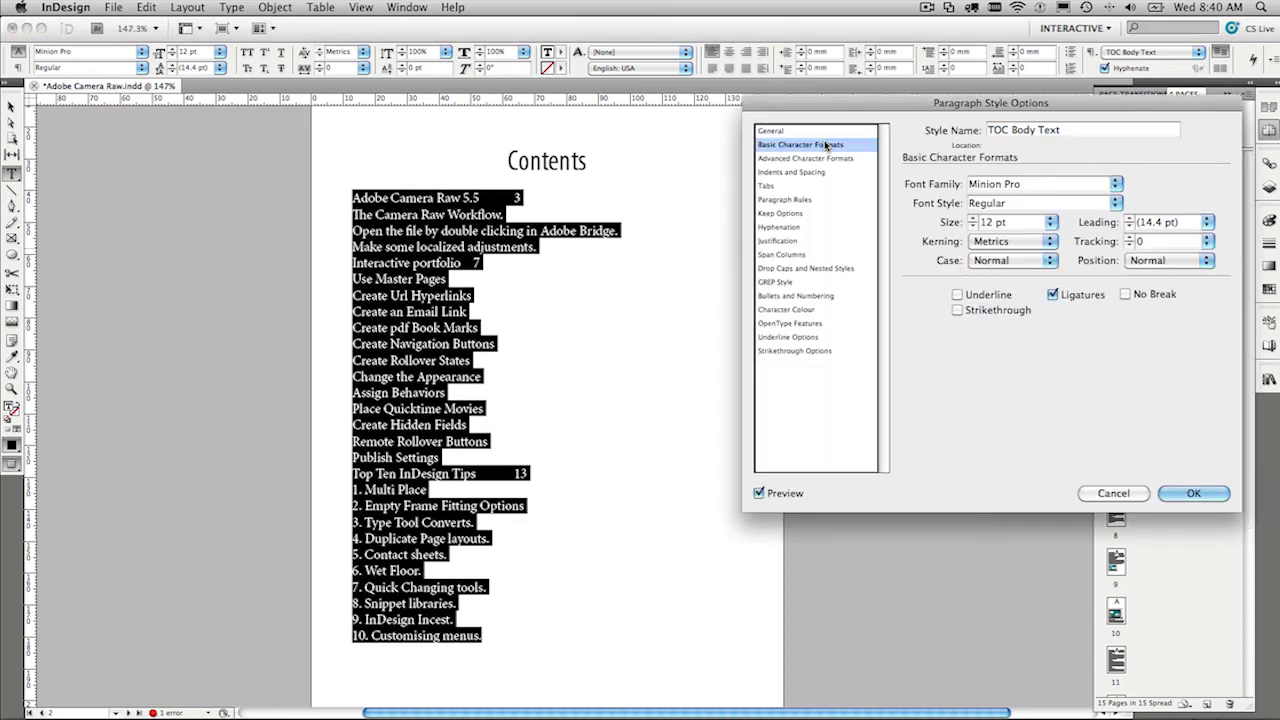
left_click(1129, 218)
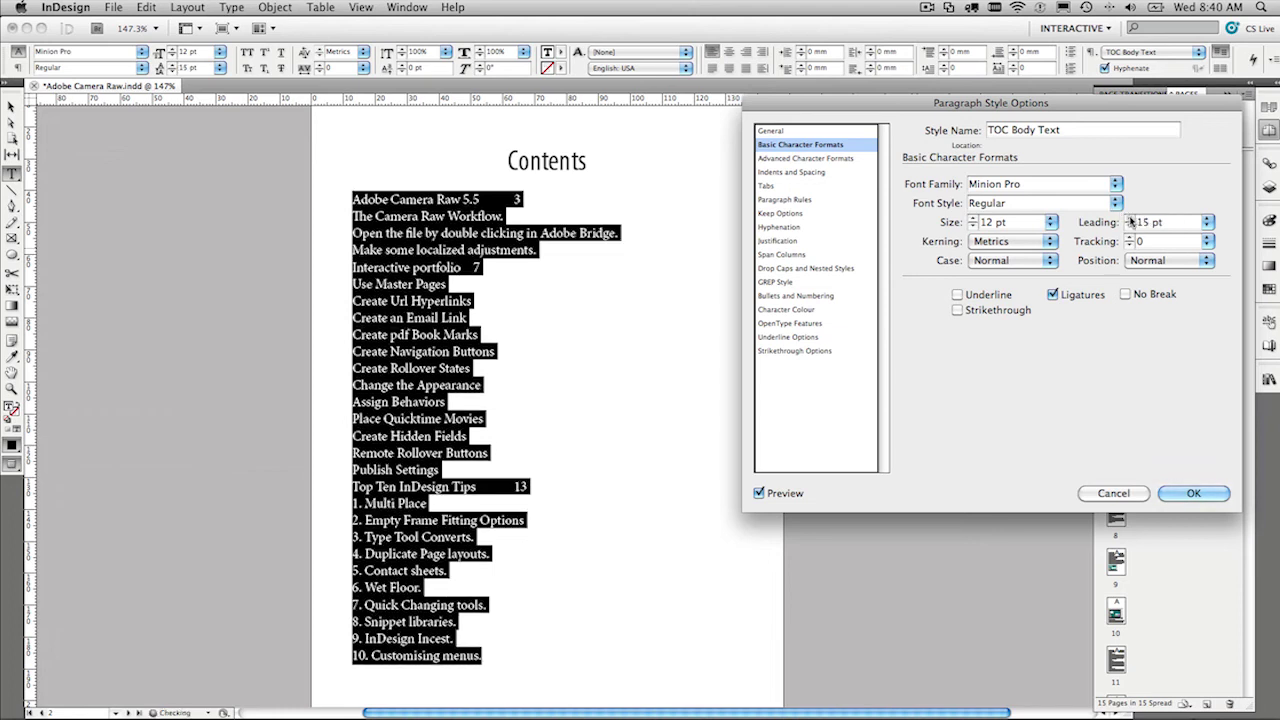
left_click(1129, 218)
left_click(1129, 218)
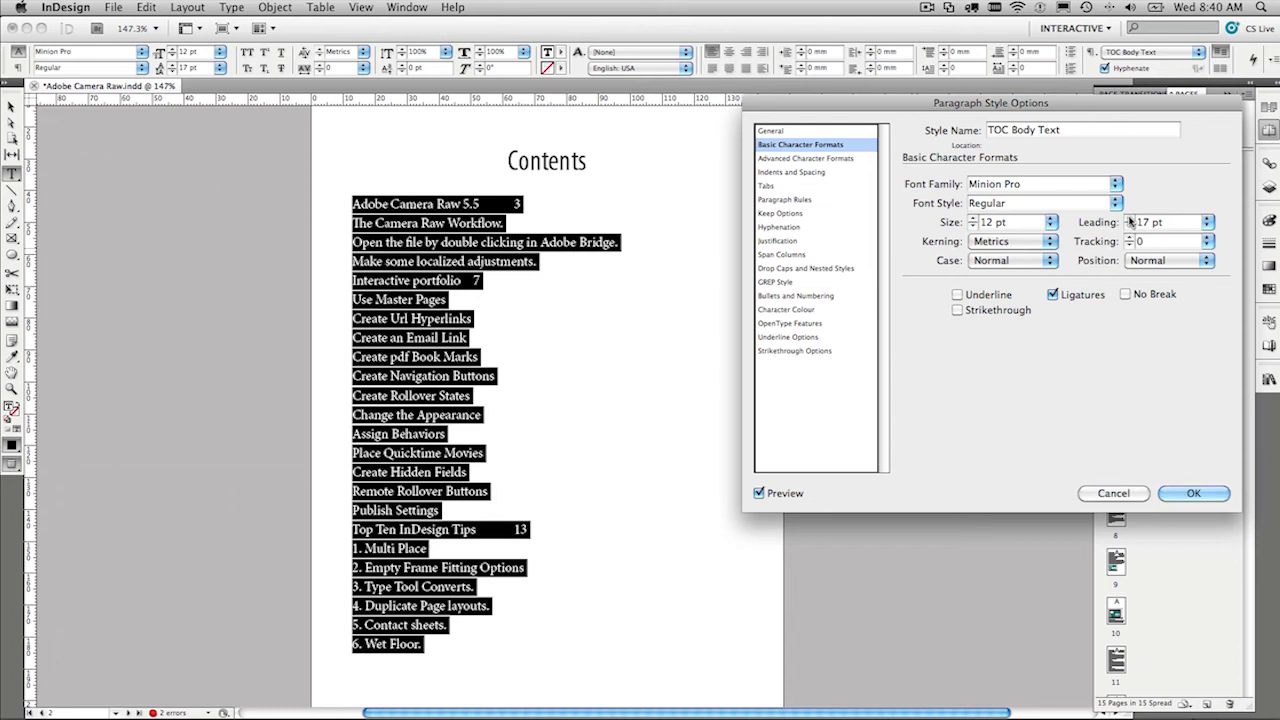
left_click(1195, 493)
key("Escape")
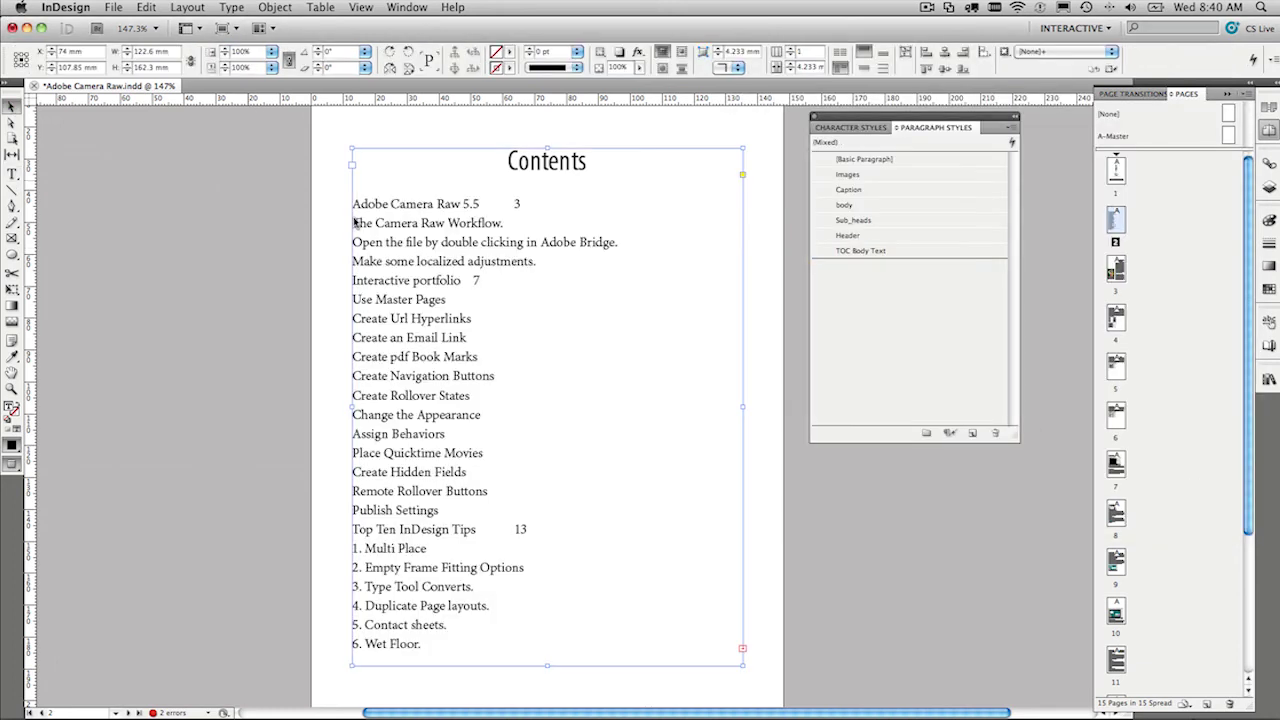
Stretch the contents frame up and down until entries through '10. Customising menus' show, then save.
left_click_drag(547, 148, 547, 112)
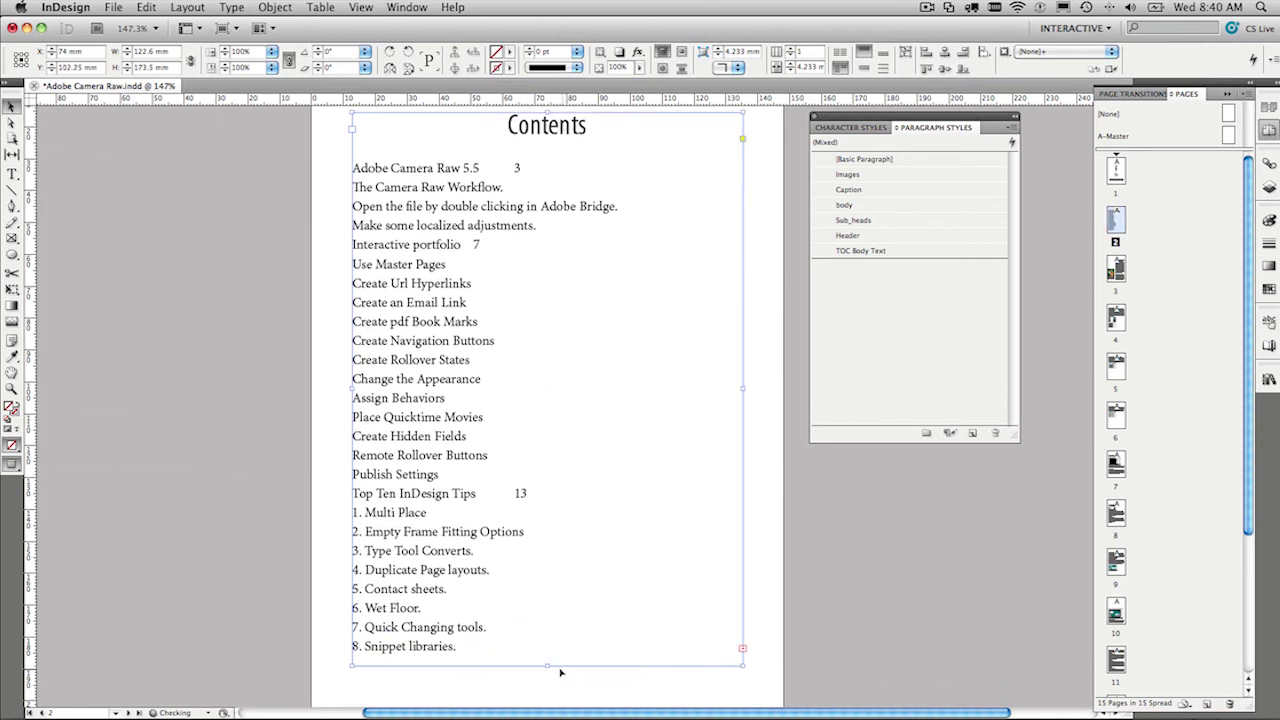
left_click_drag(547, 665, 553, 698)
left_click(808, 636)
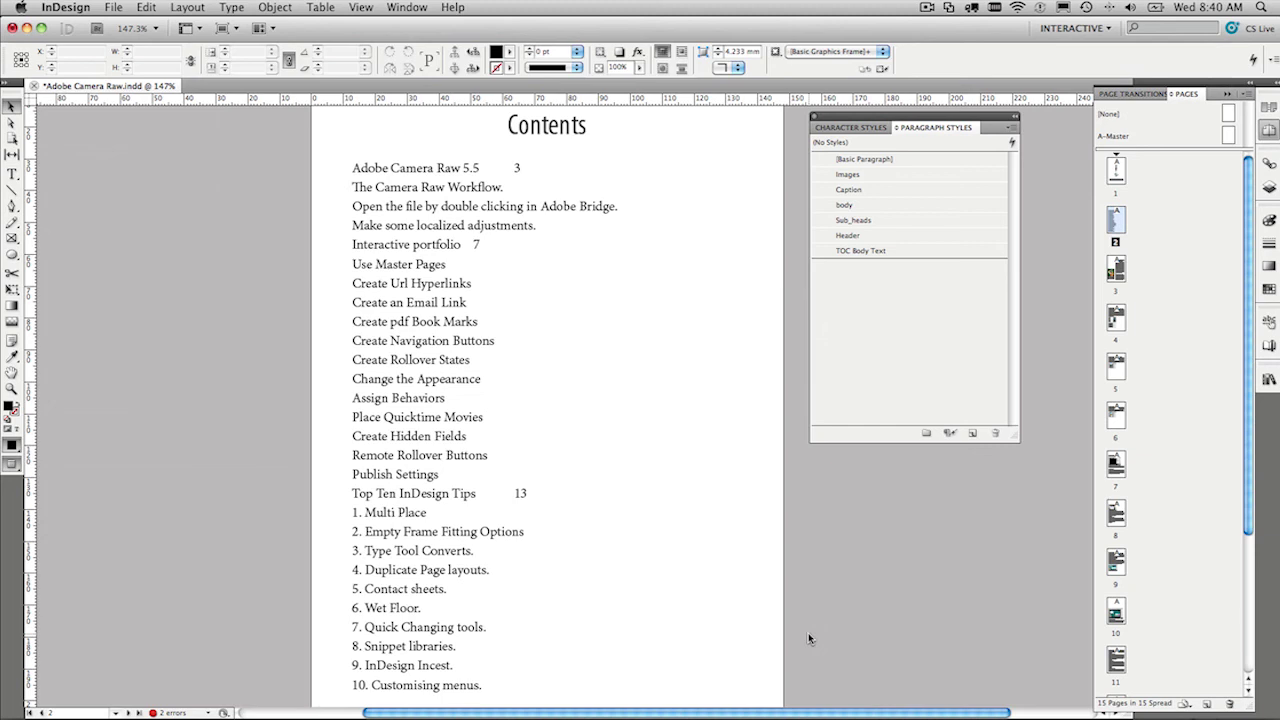
key("super+s")
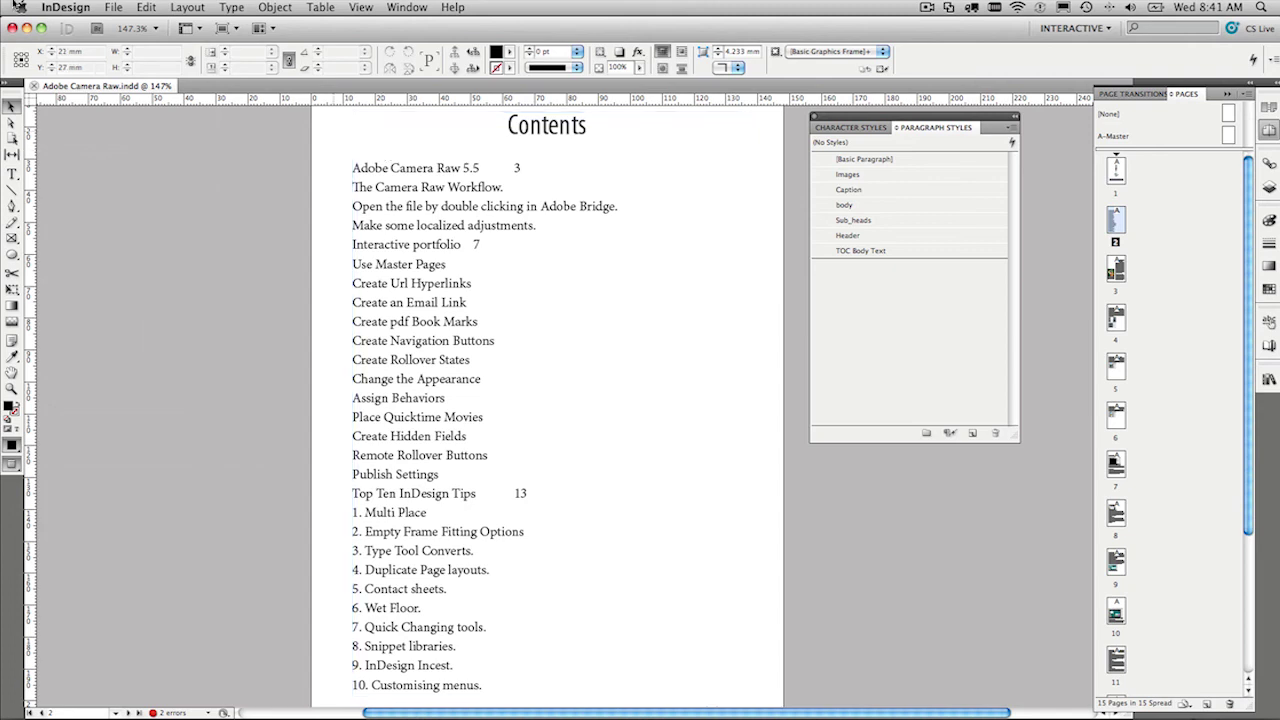
Export the document to the Desktop as 'Adobe Camera Raw.swf' in Flash Player (SWF) format.
left_click(114, 7)
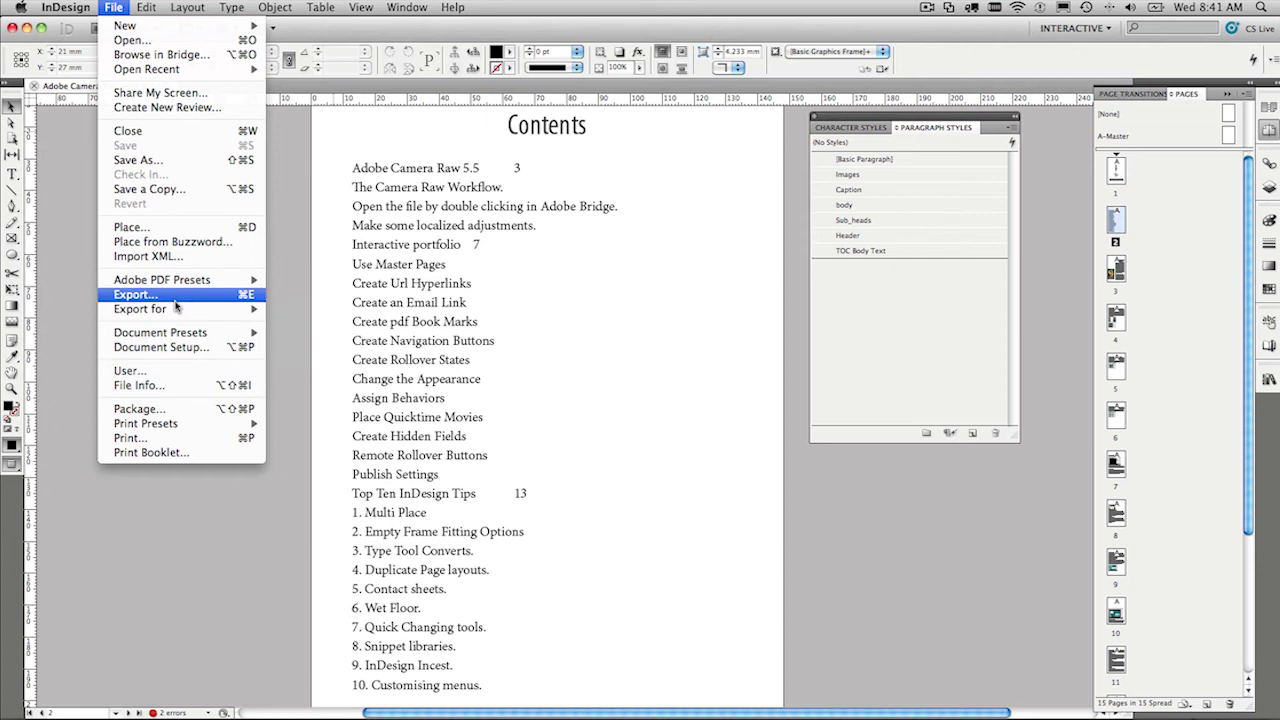
mouse_move(176, 313)
left_click(167, 296)
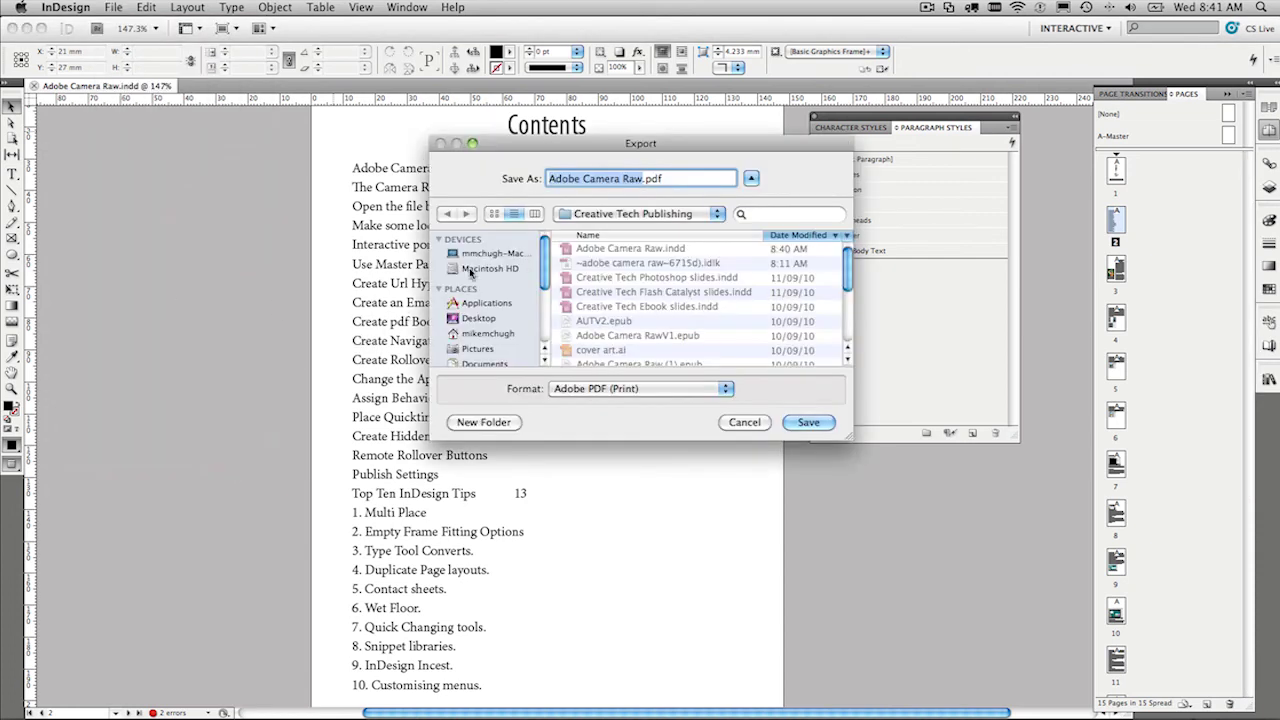
left_click(490, 318)
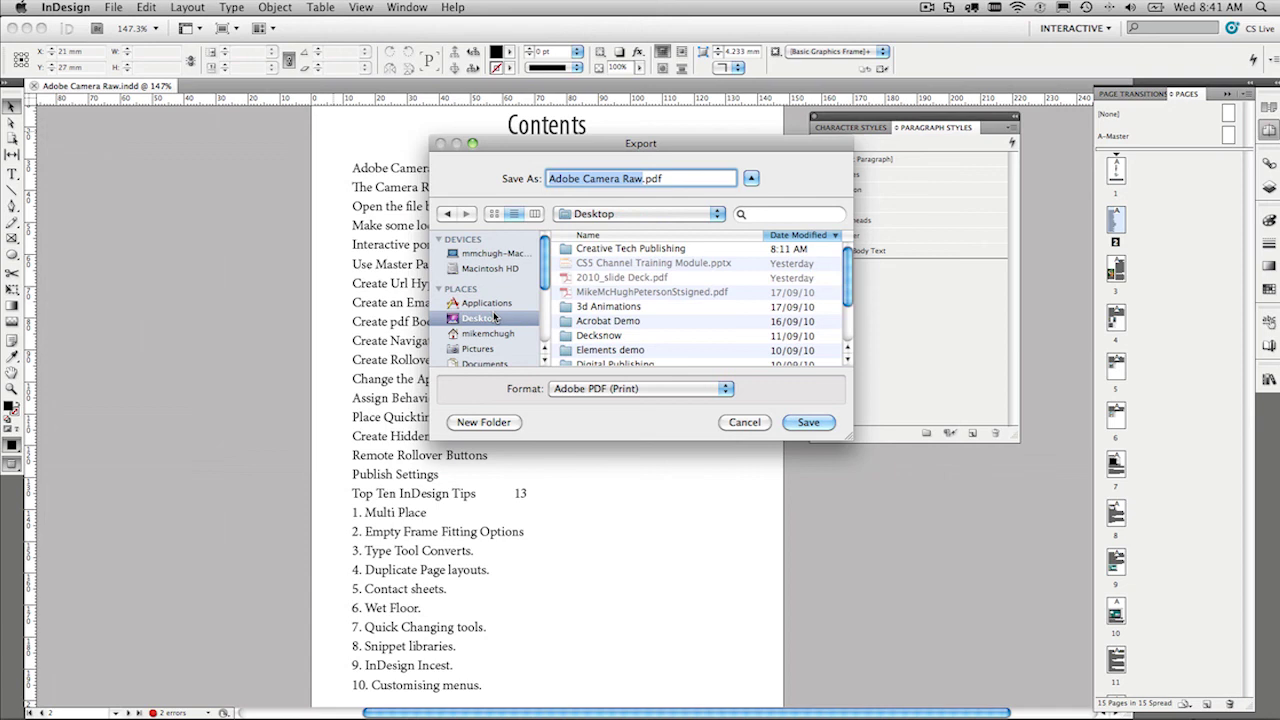
left_click(655, 389)
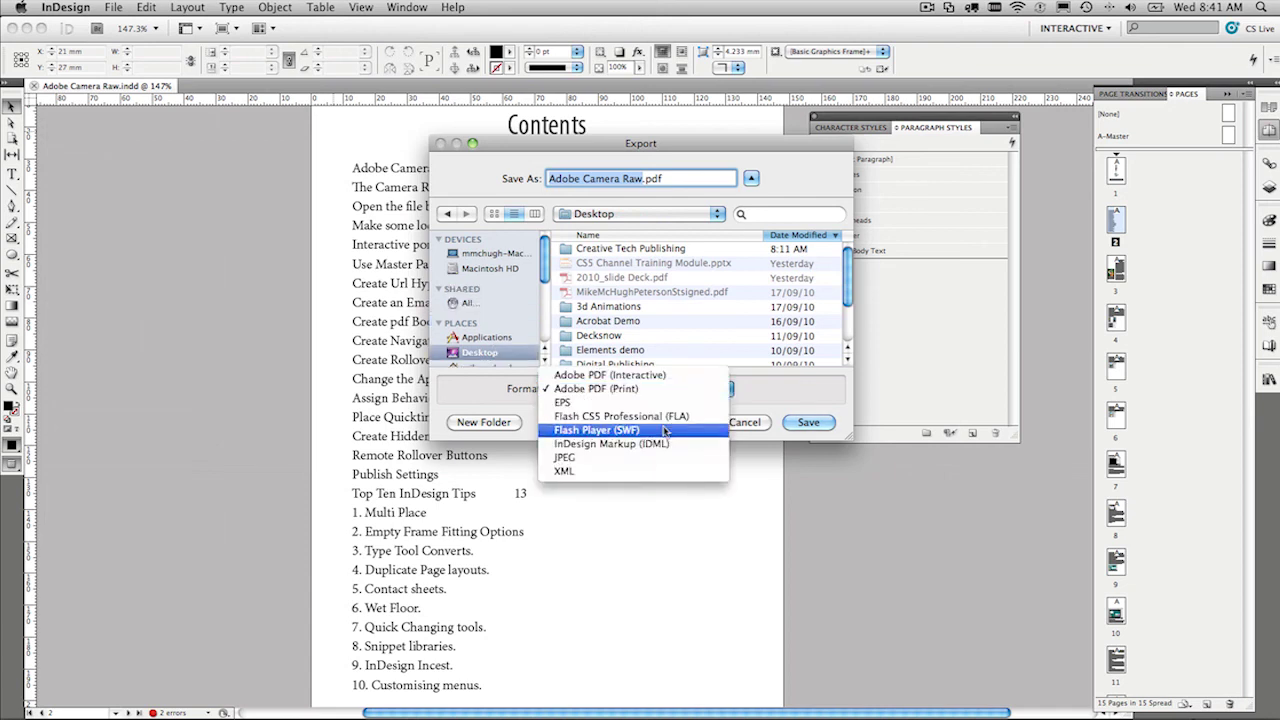
left_click(623, 430)
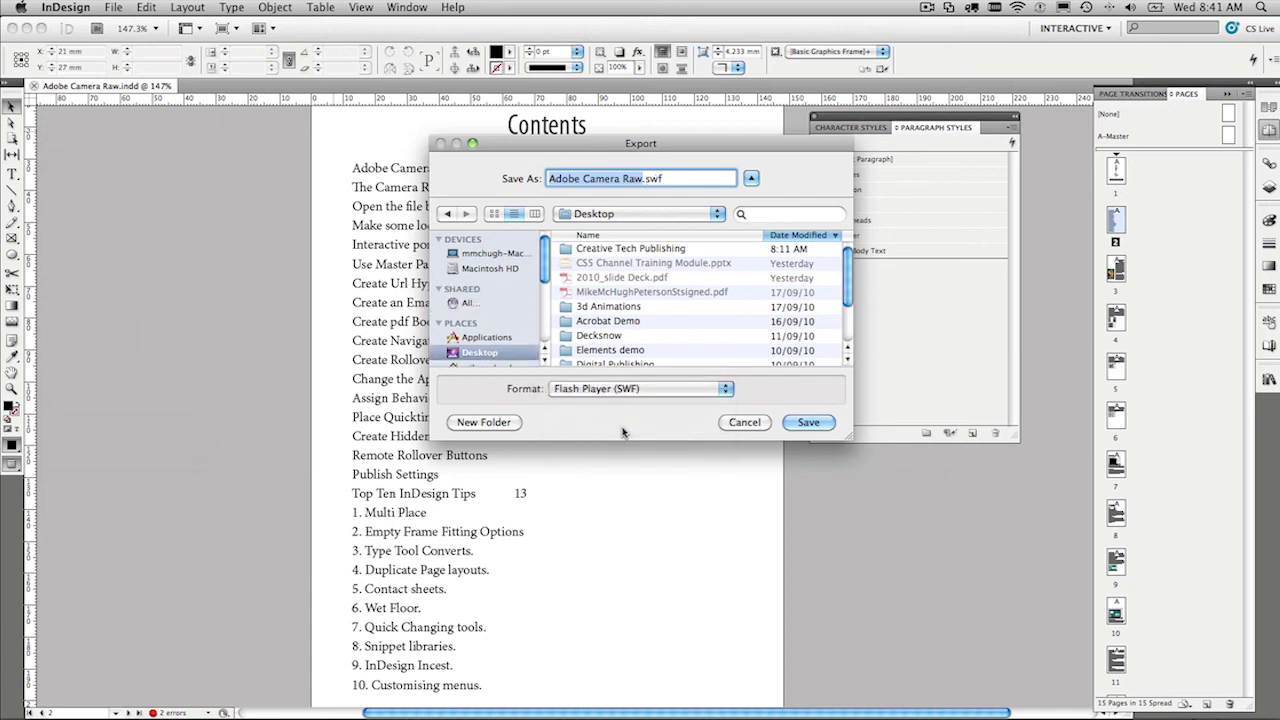
left_click(812, 422)
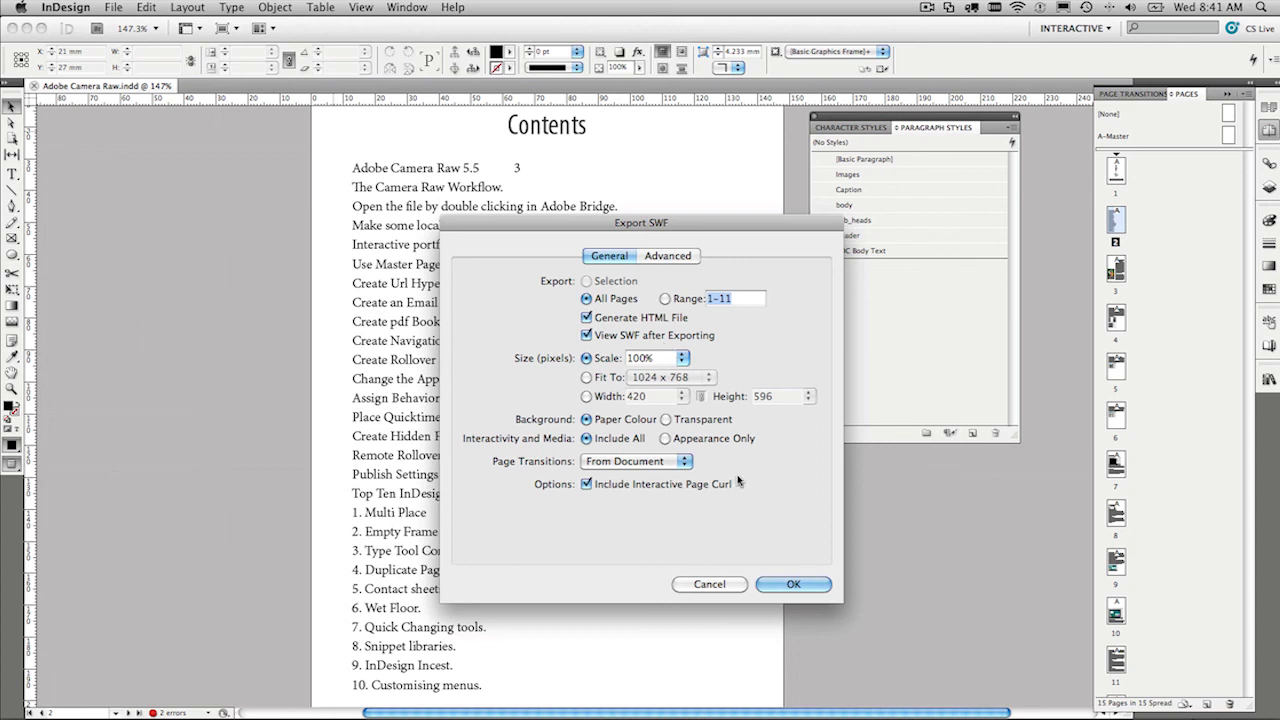
Accept the SWF export settings and dismiss the overset text, missing links and blend space warnings.
left_click(795, 588)
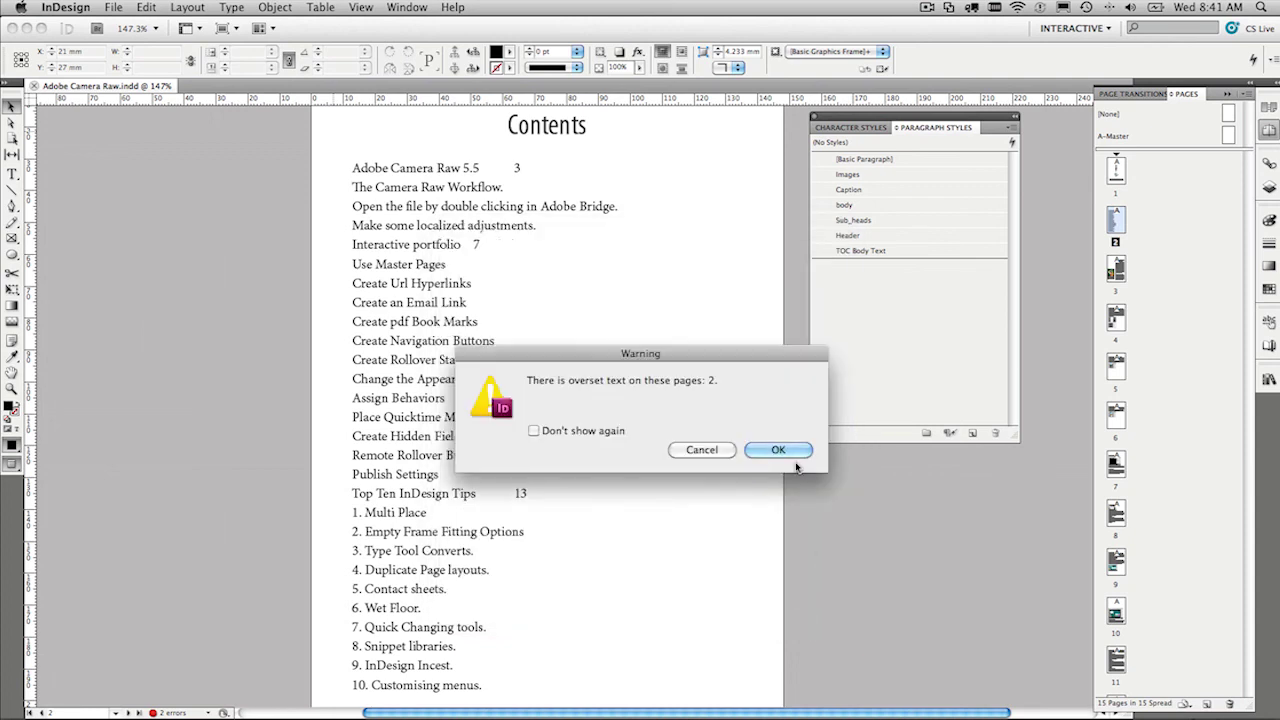
left_click(789, 451)
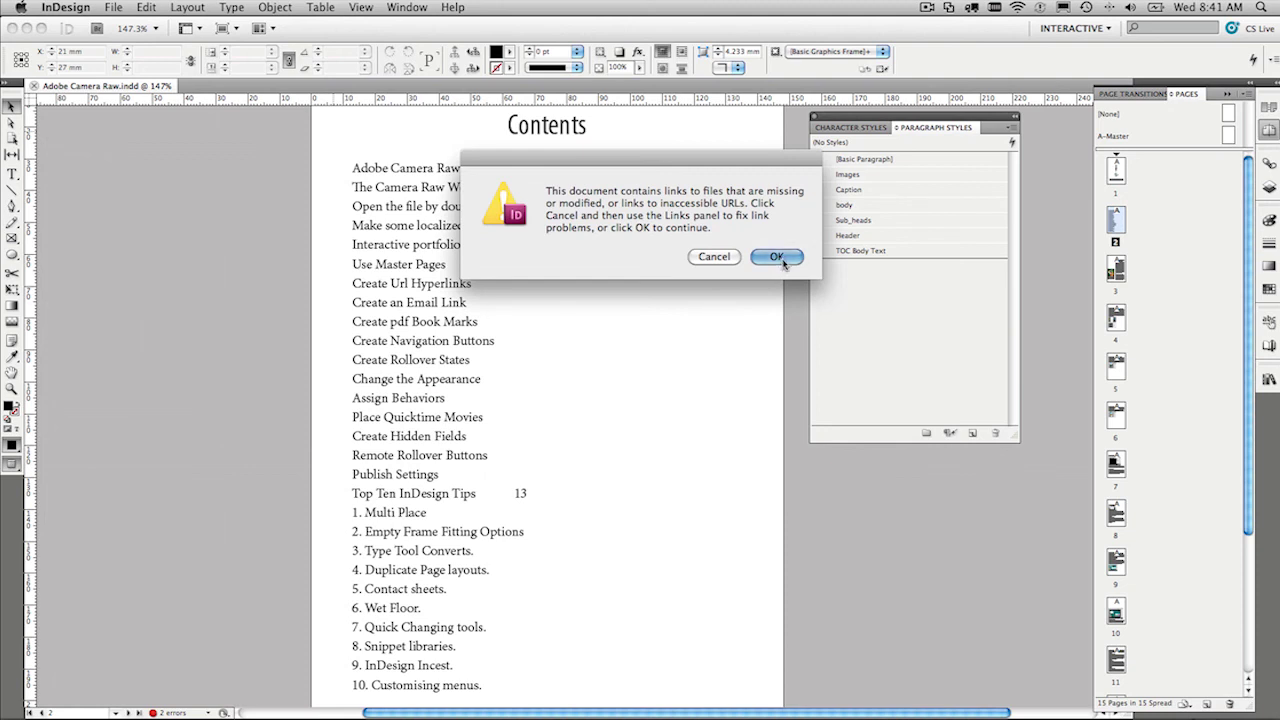
left_click(780, 258)
left_click(783, 462)
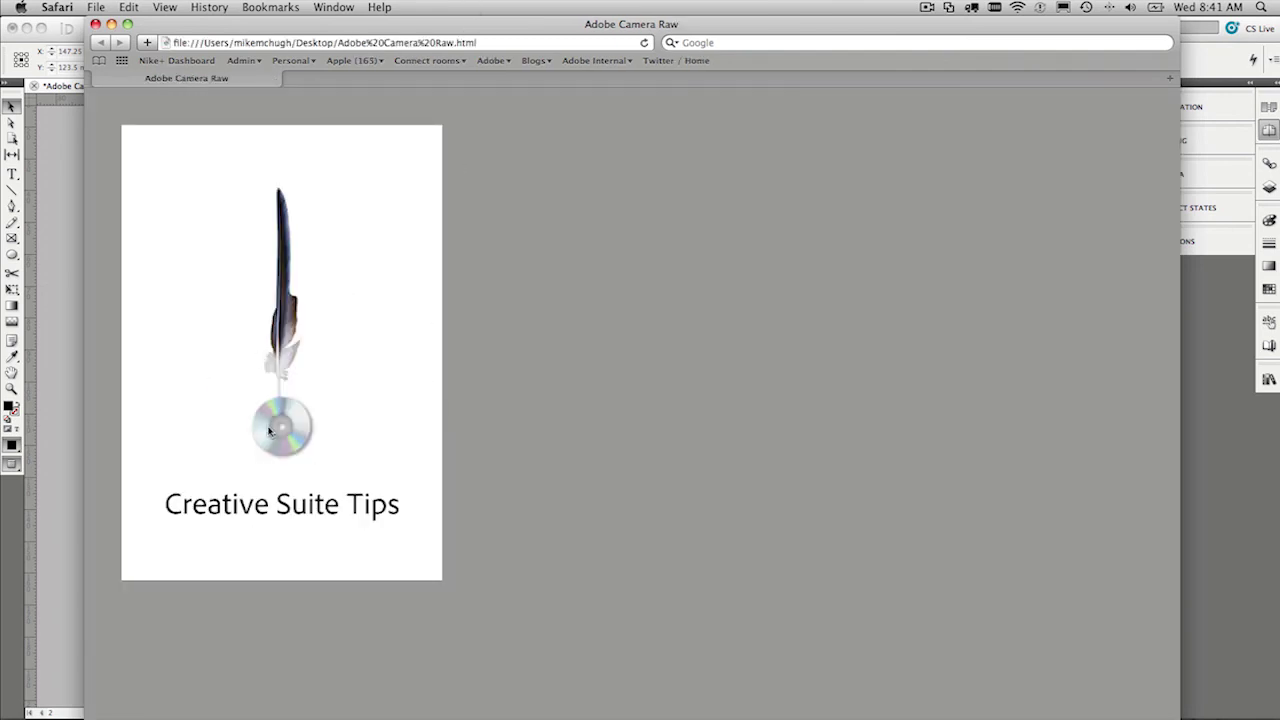
Curl past the cover to the Contents page and follow the 'Create pdf Book Marks' link.
left_click_drag(440, 580, 147, 508)
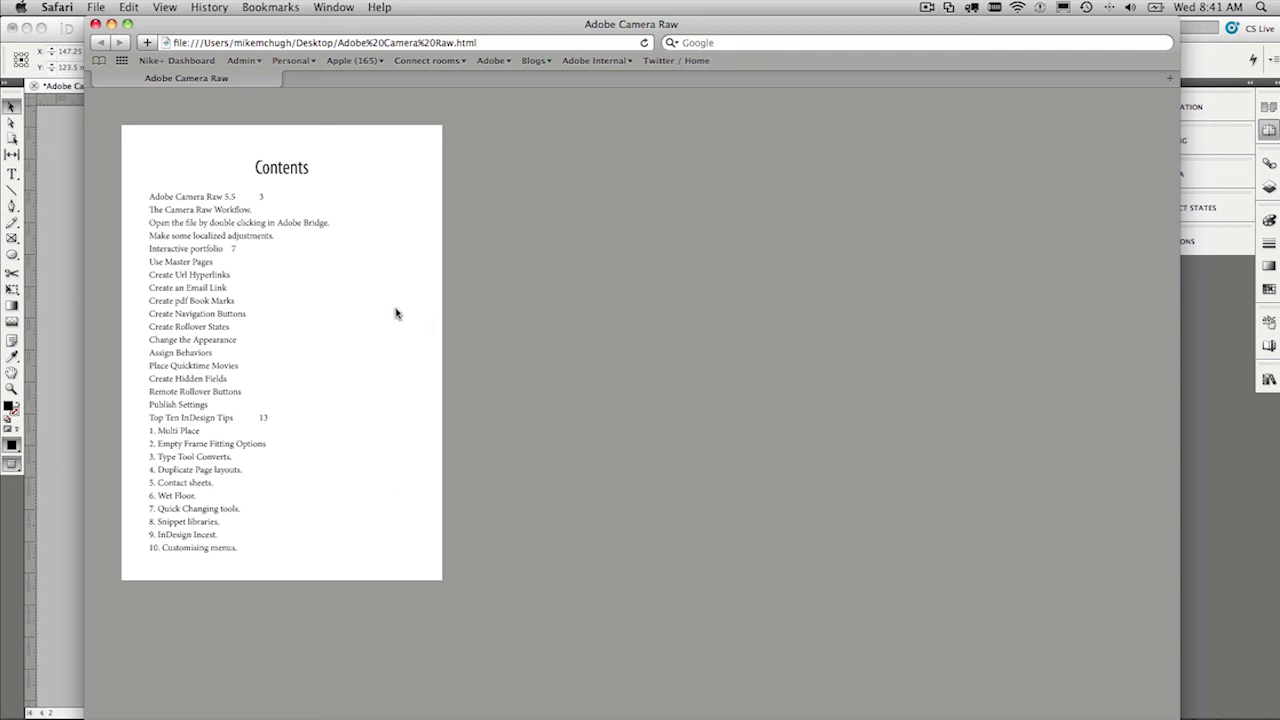
left_click(228, 302)
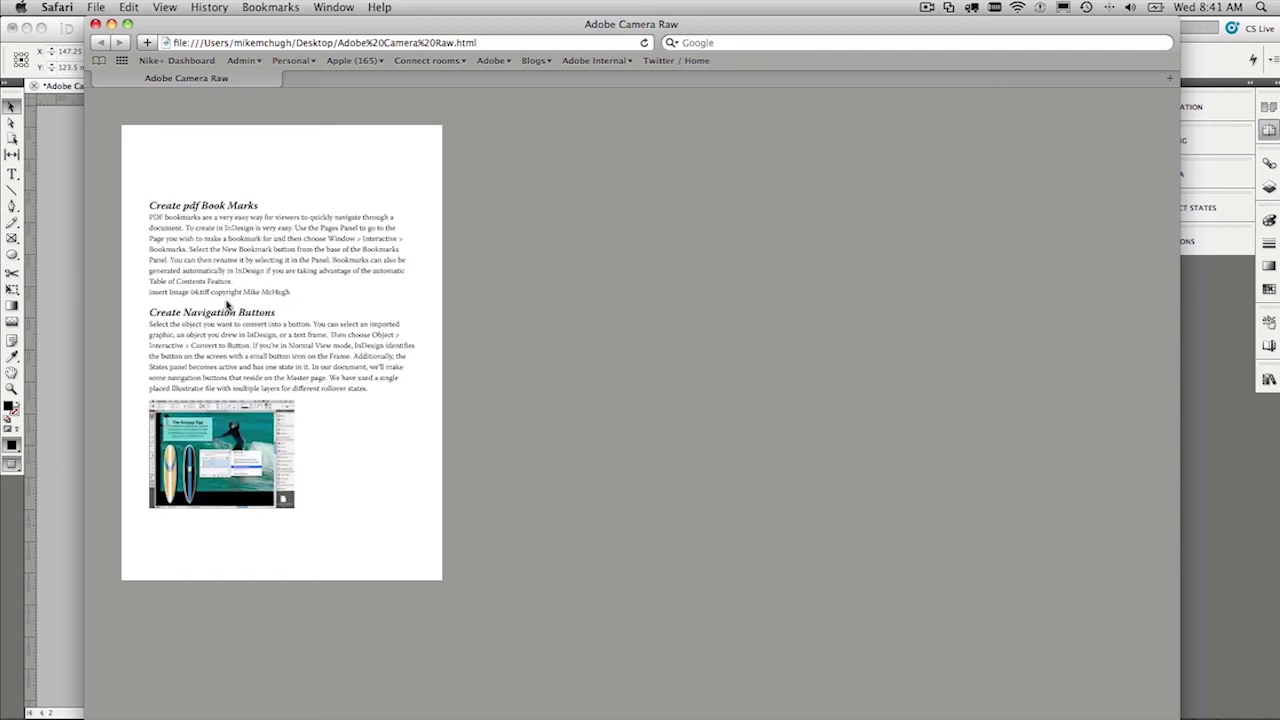